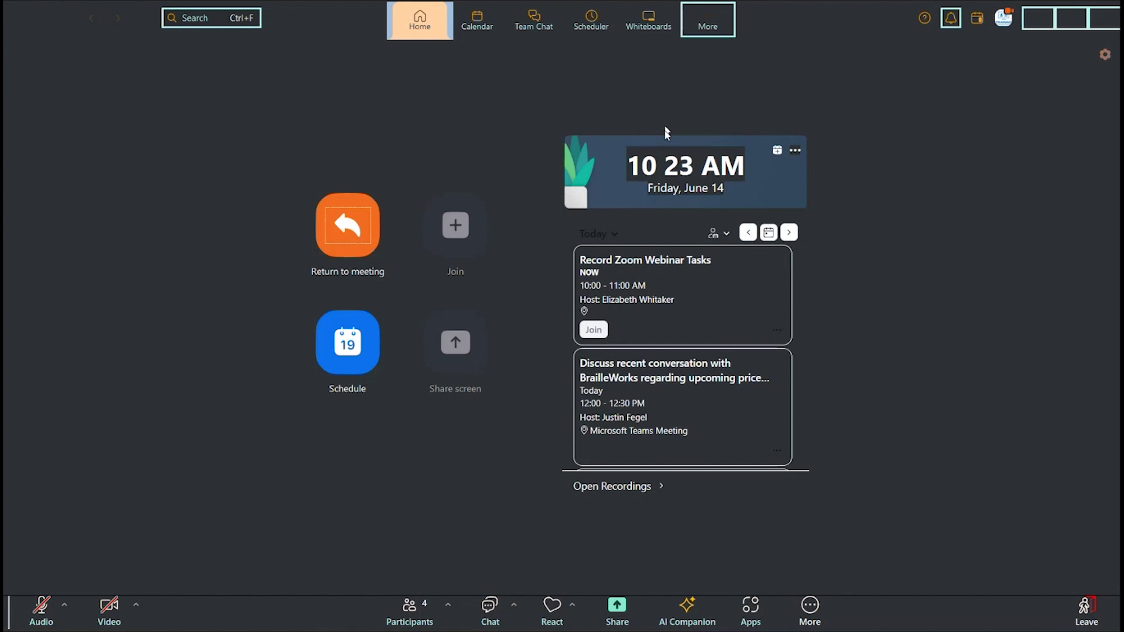
# Step: Open a new Zoom meeting schedule and replace the default topic with 'practice for Zoom'
pyautogui.press('Down')
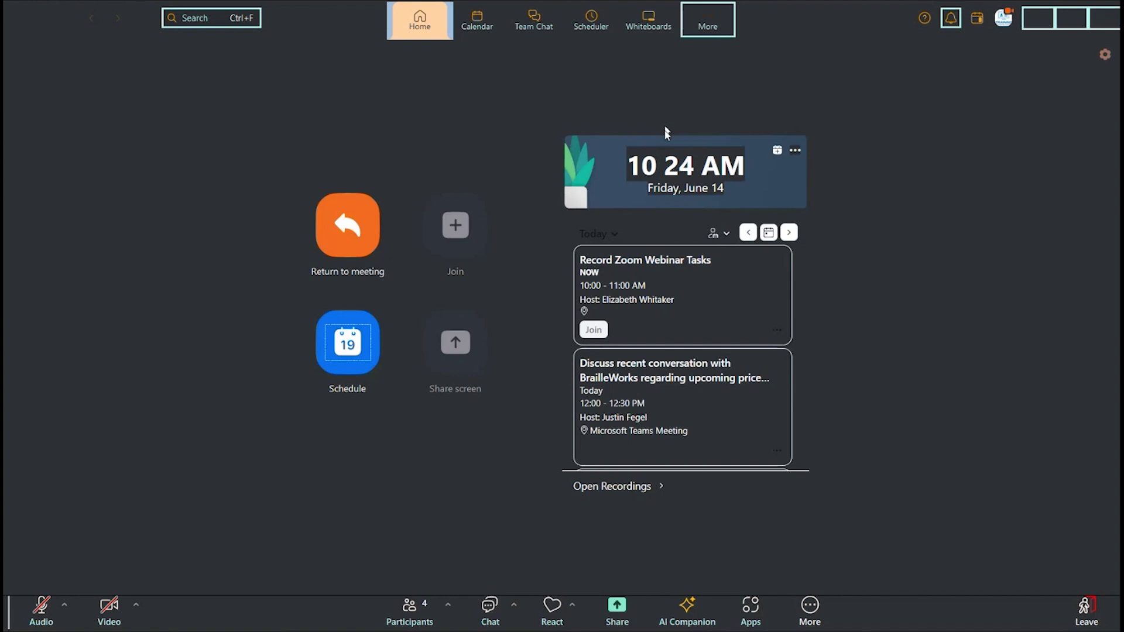
pyautogui.press('Return')
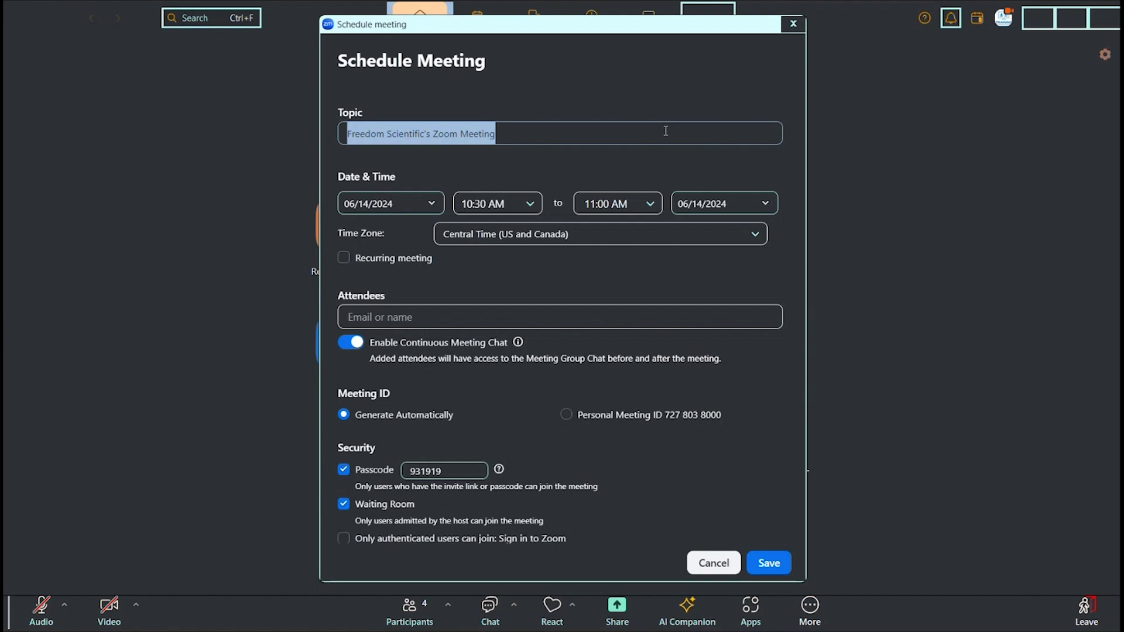
pyautogui.press('BackSpace')
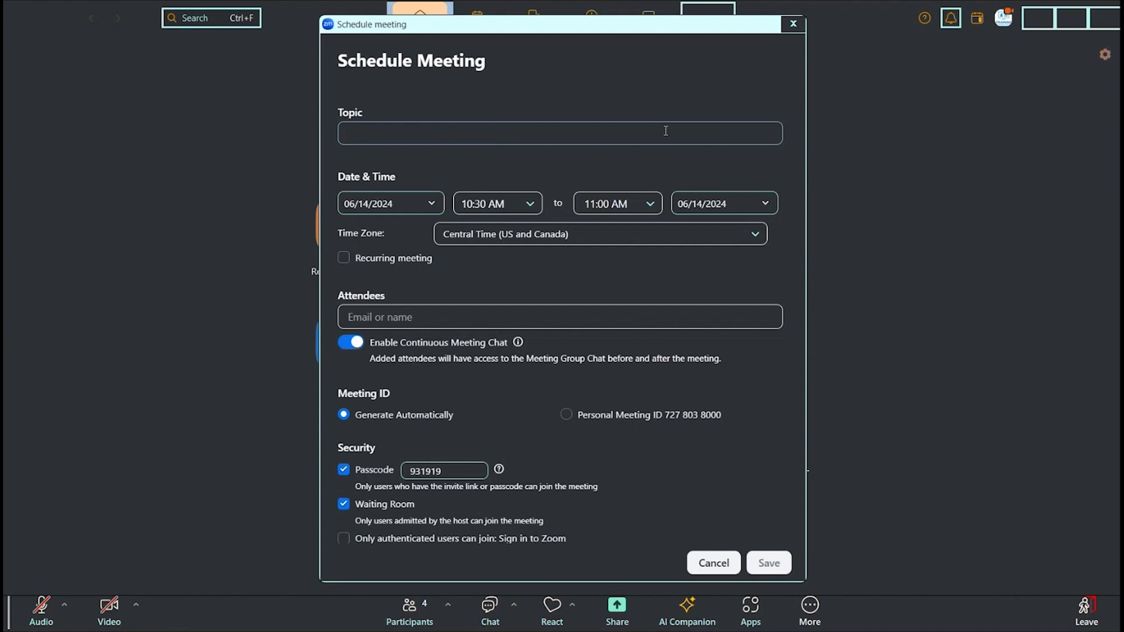
pyautogui.write('practice')
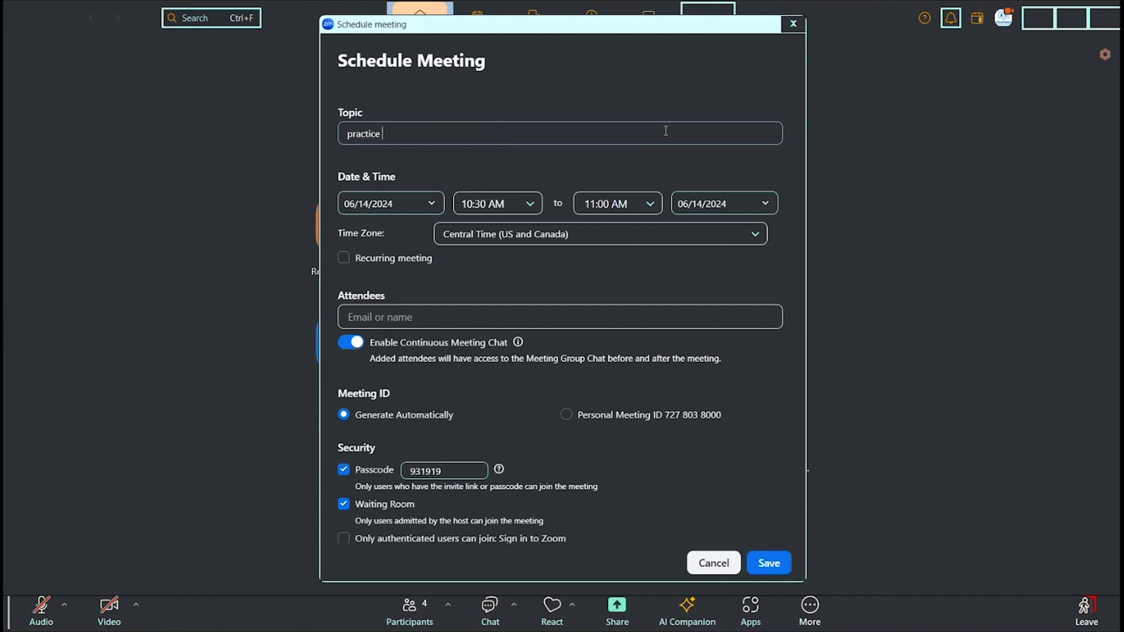
pyautogui.write(' for ')
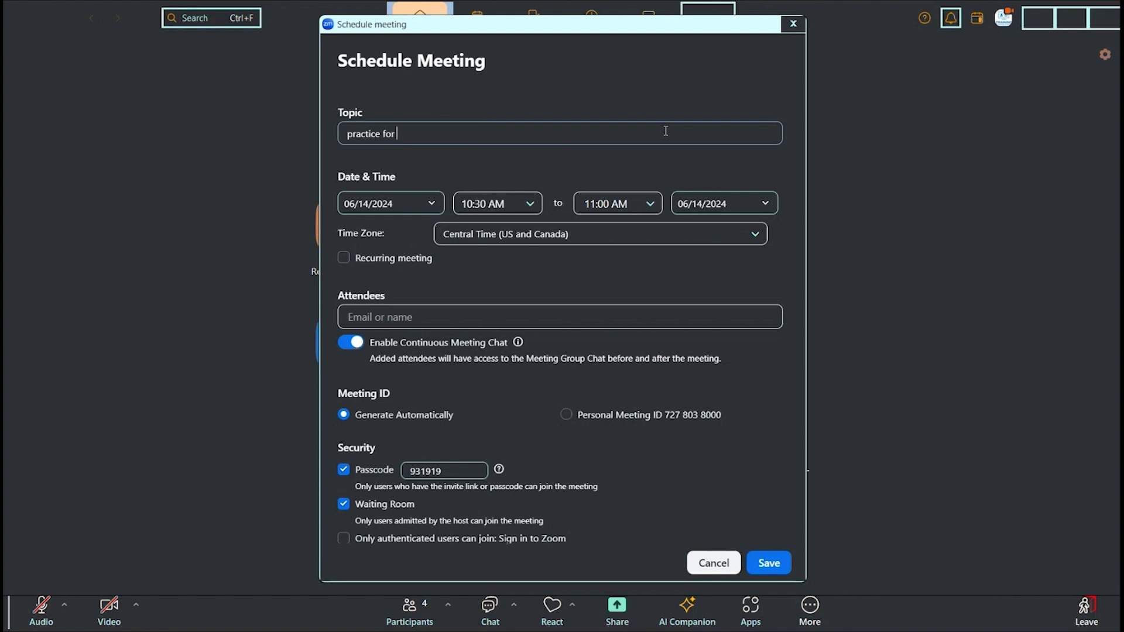
pyautogui.write('Zoom')
pyautogui.press('Tab')
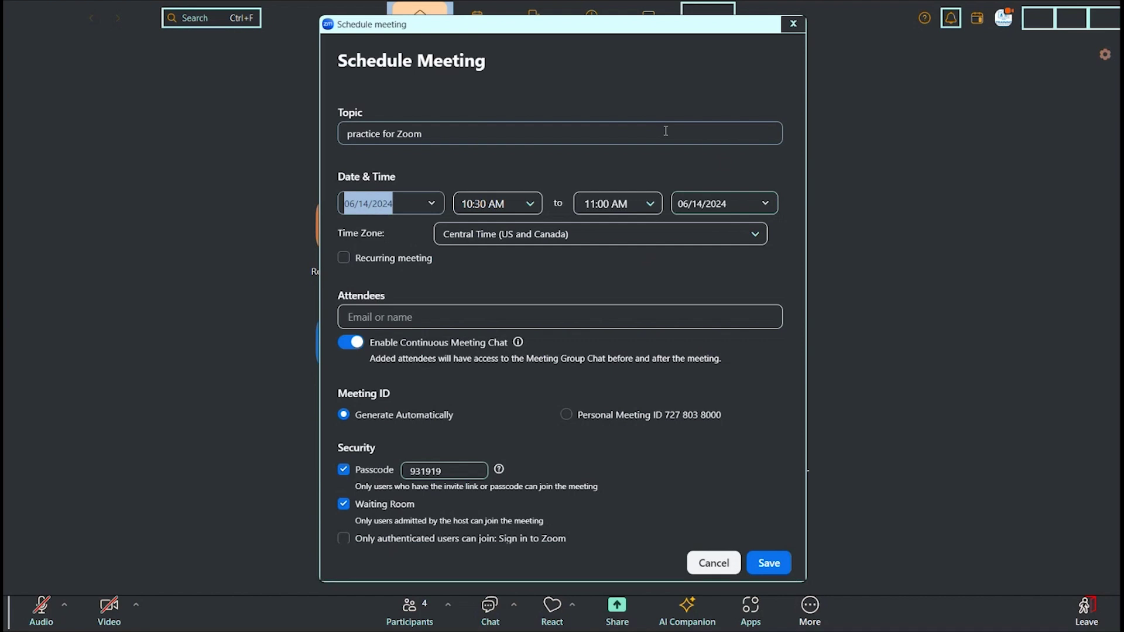
# Step: Set the meeting start time to 9:45 AM so it ends at 10:15 AM
pyautogui.press('Tab')
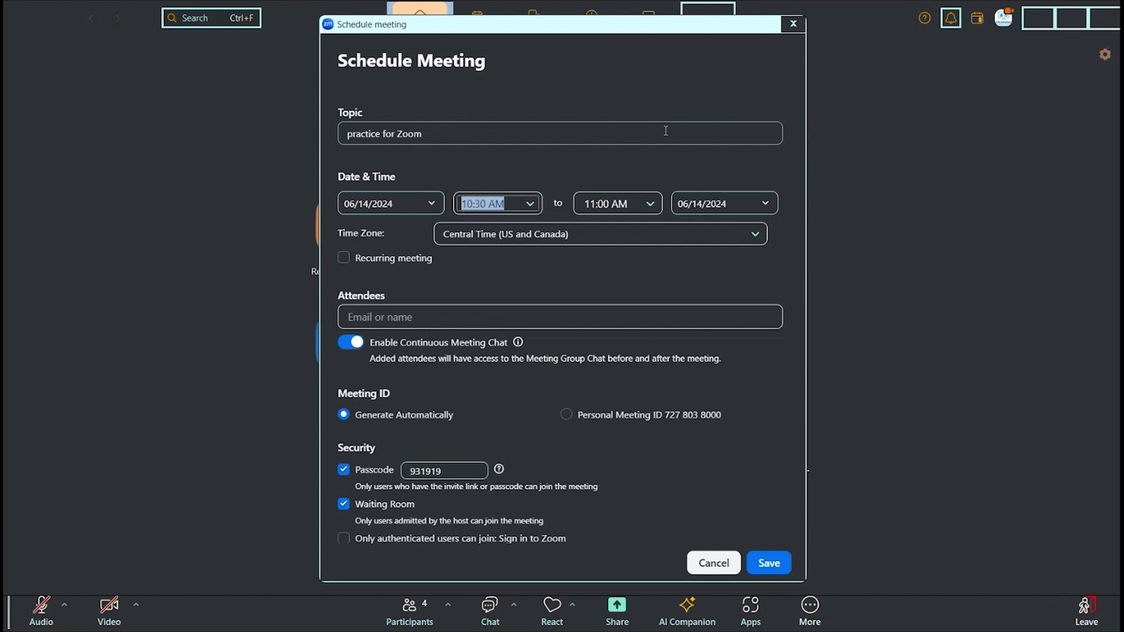
pyautogui.write('9:')
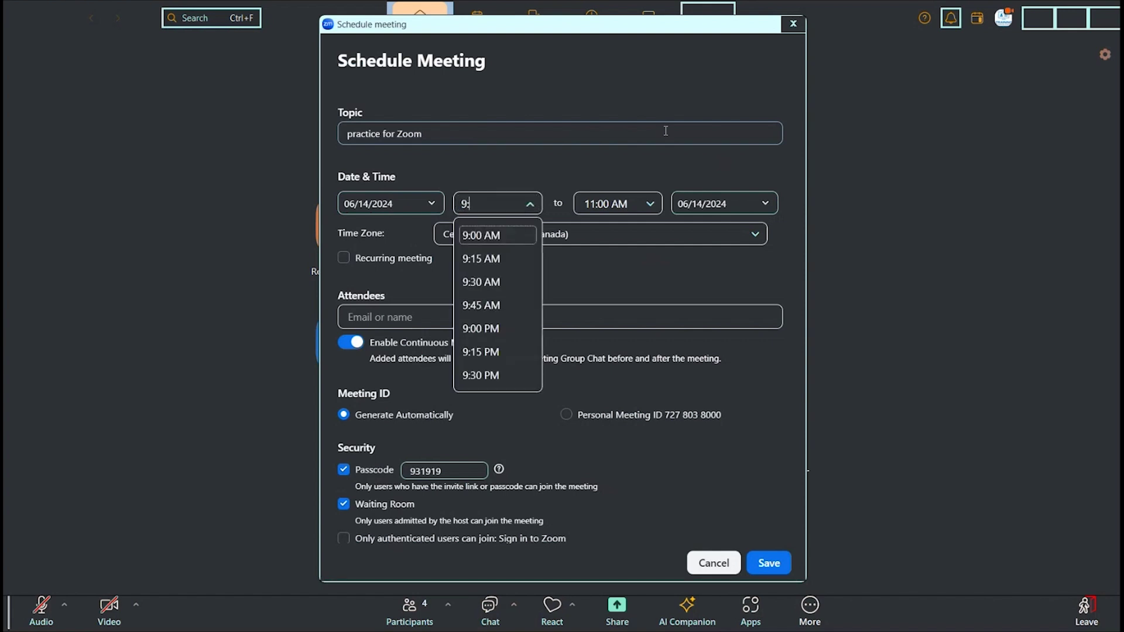
pyautogui.write('45')
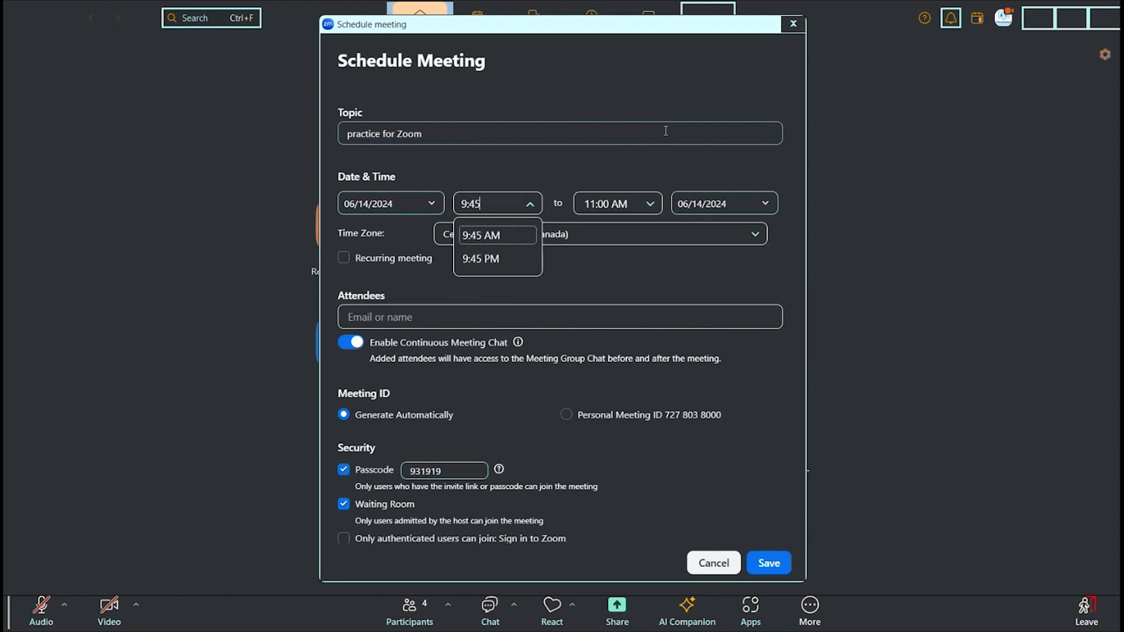
pyautogui.write(' am')
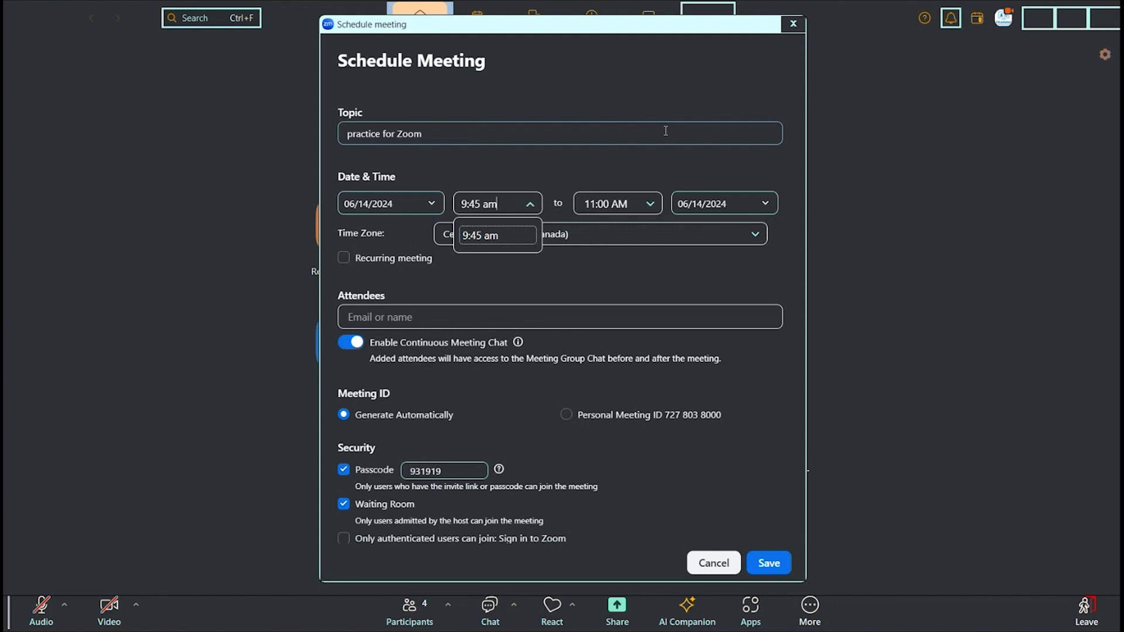
pyautogui.press('Return')
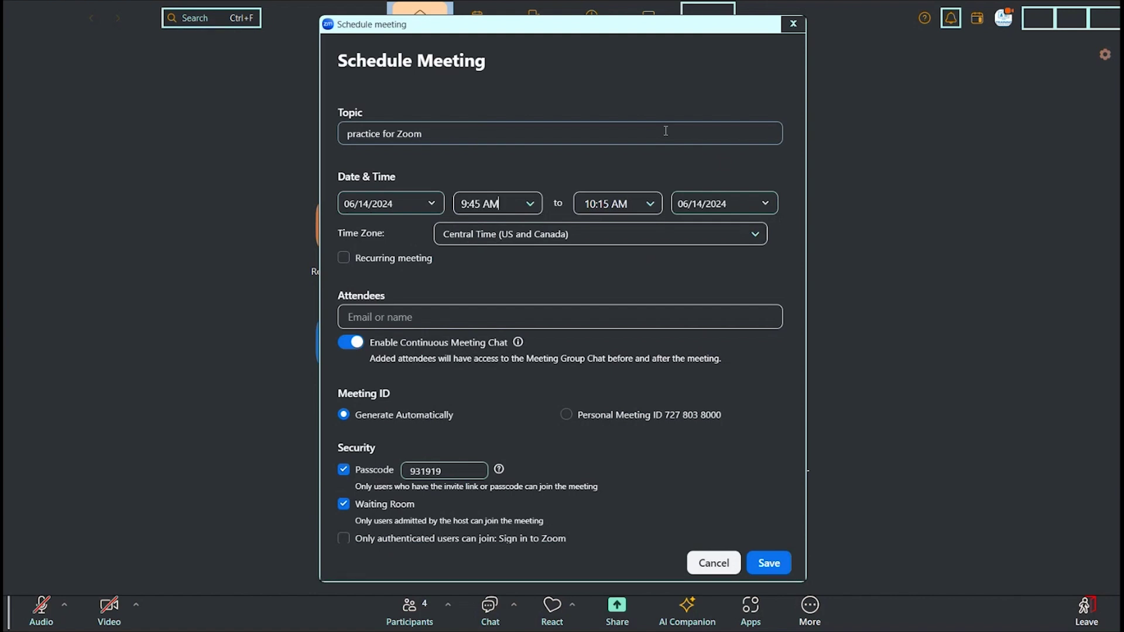
pyautogui.hotkey('shift', 'Tab')
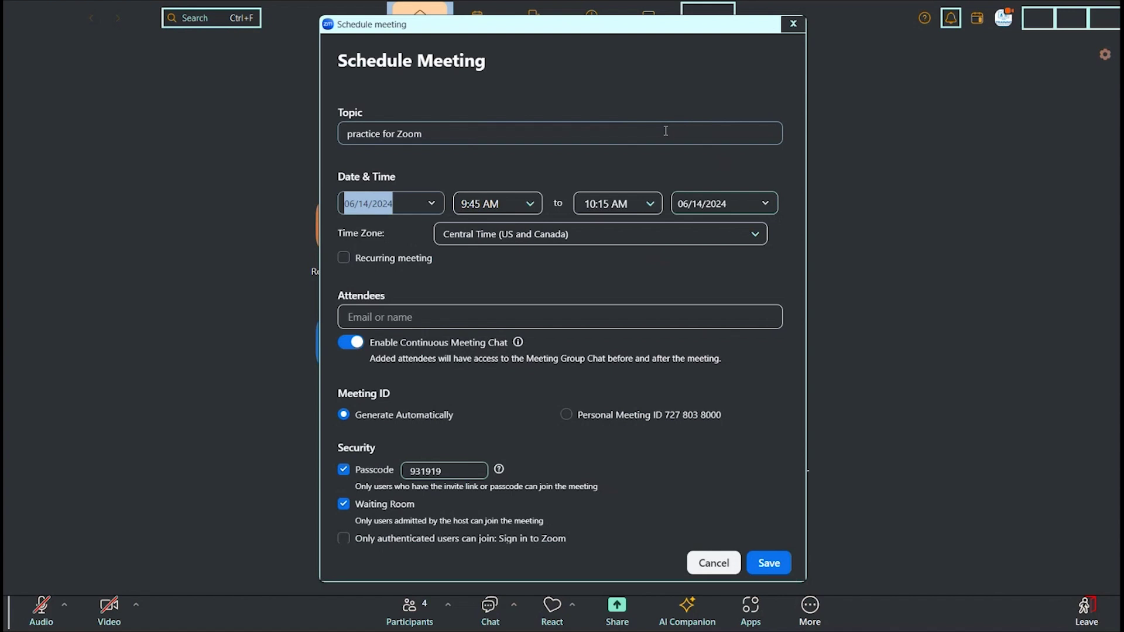
pyautogui.press('Tab')
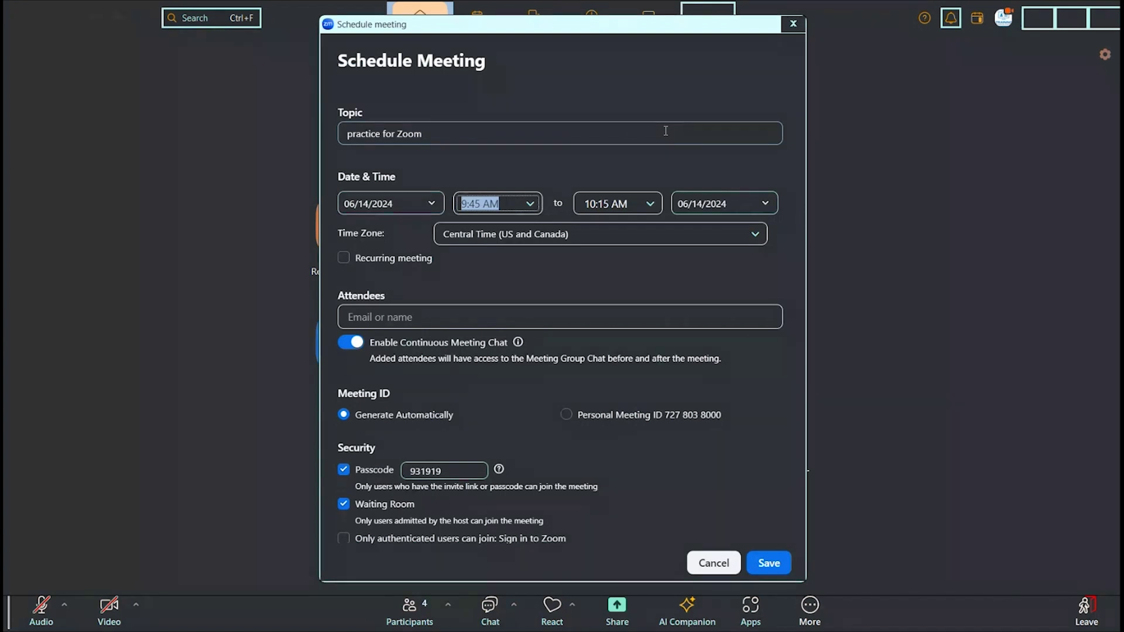
pyautogui.press('Tab')
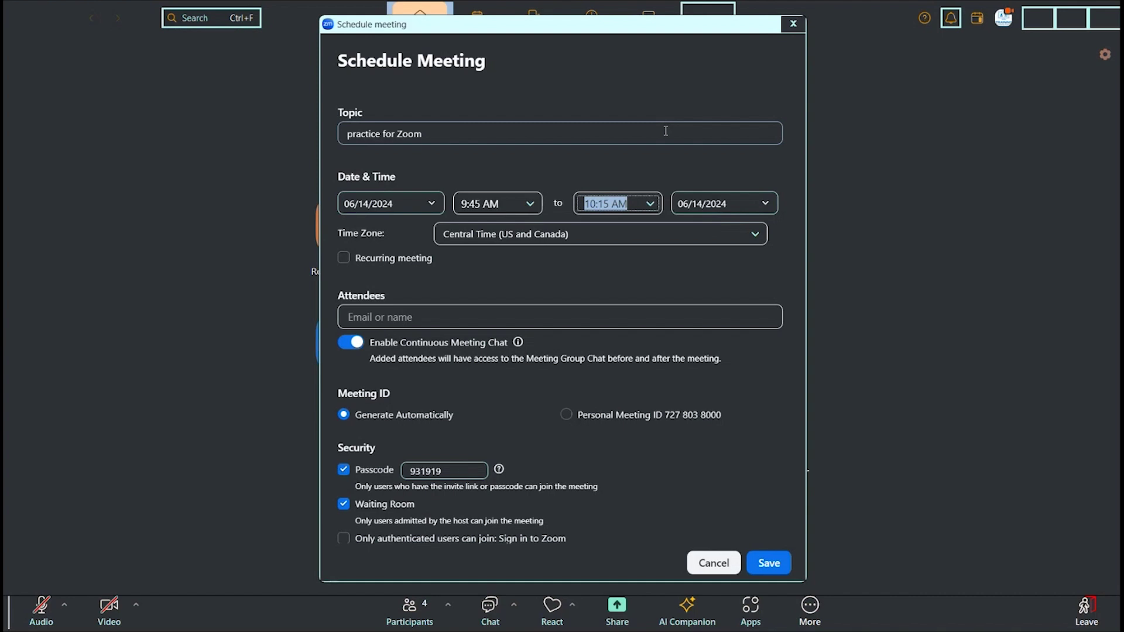
pyautogui.press('Tab')
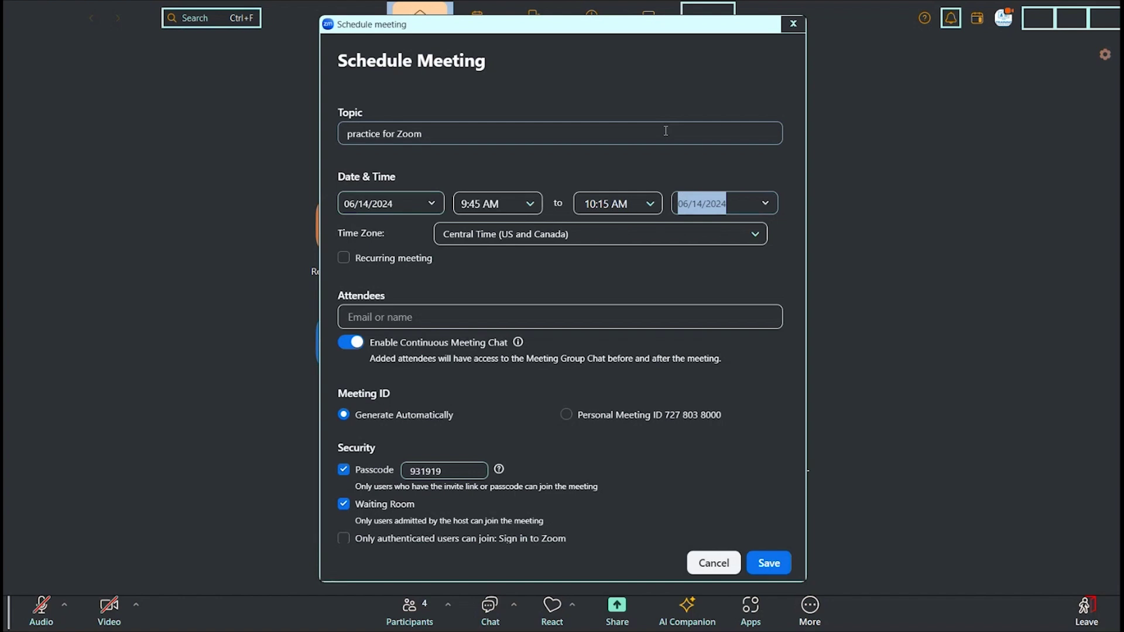
pyautogui.press('Tab')
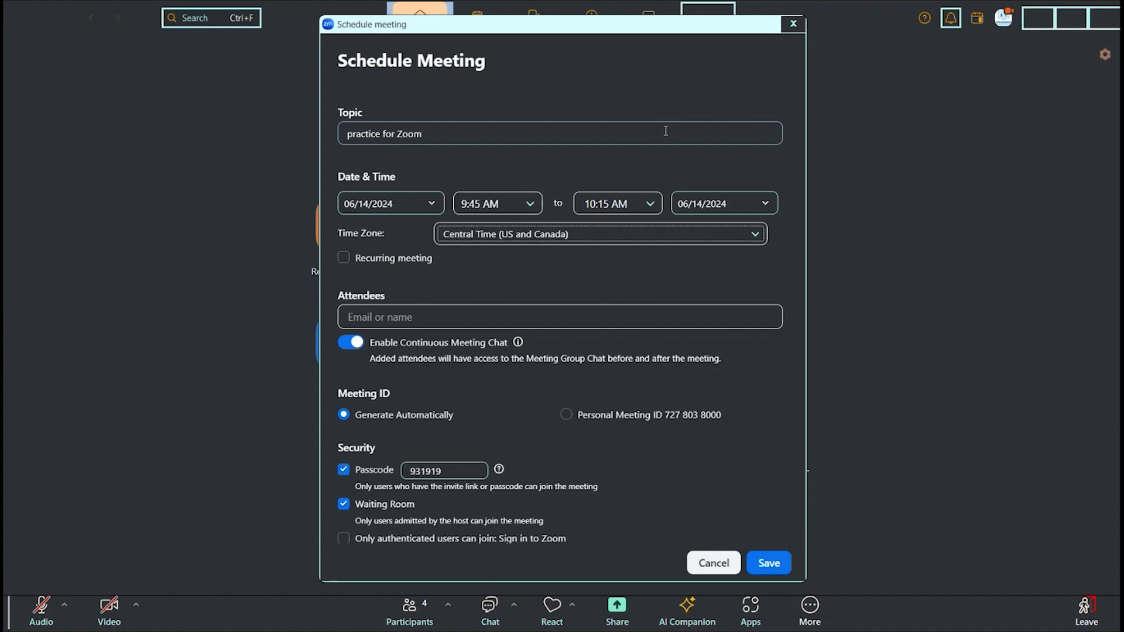
pyautogui.press('Tab')
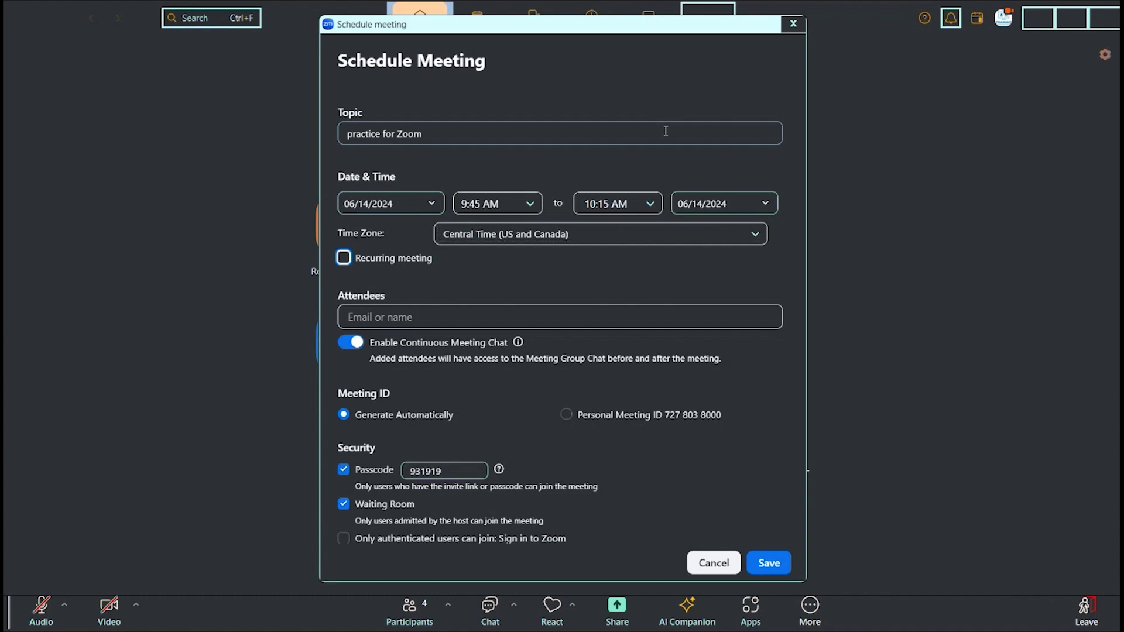
pyautogui.press('Tab')
pyautogui.press('Tab')
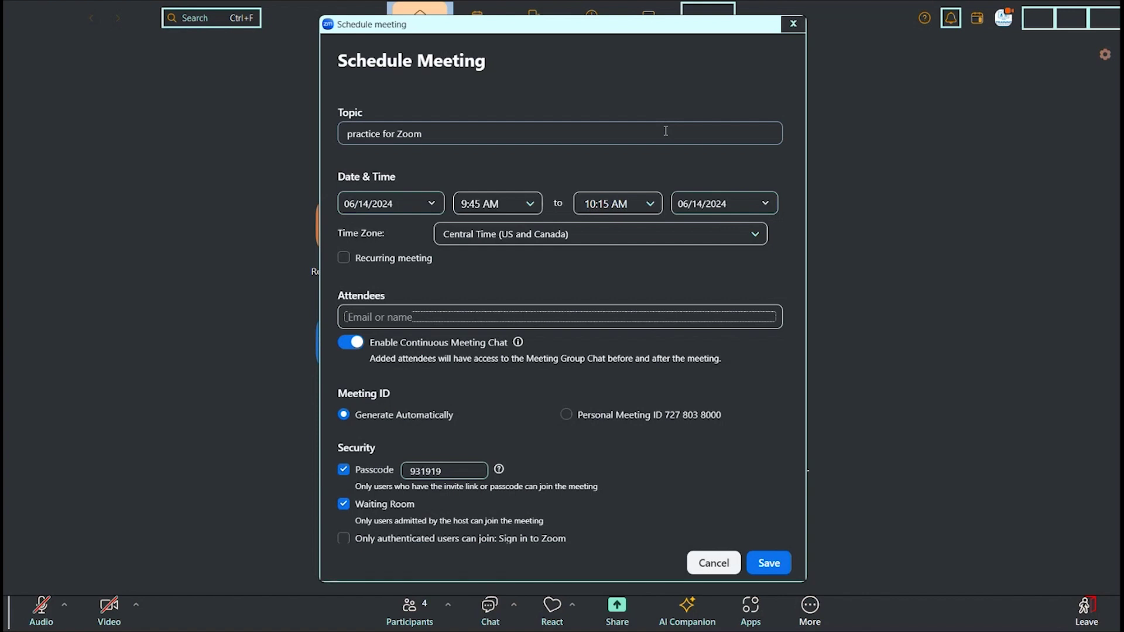
pyautogui.press('Tab')
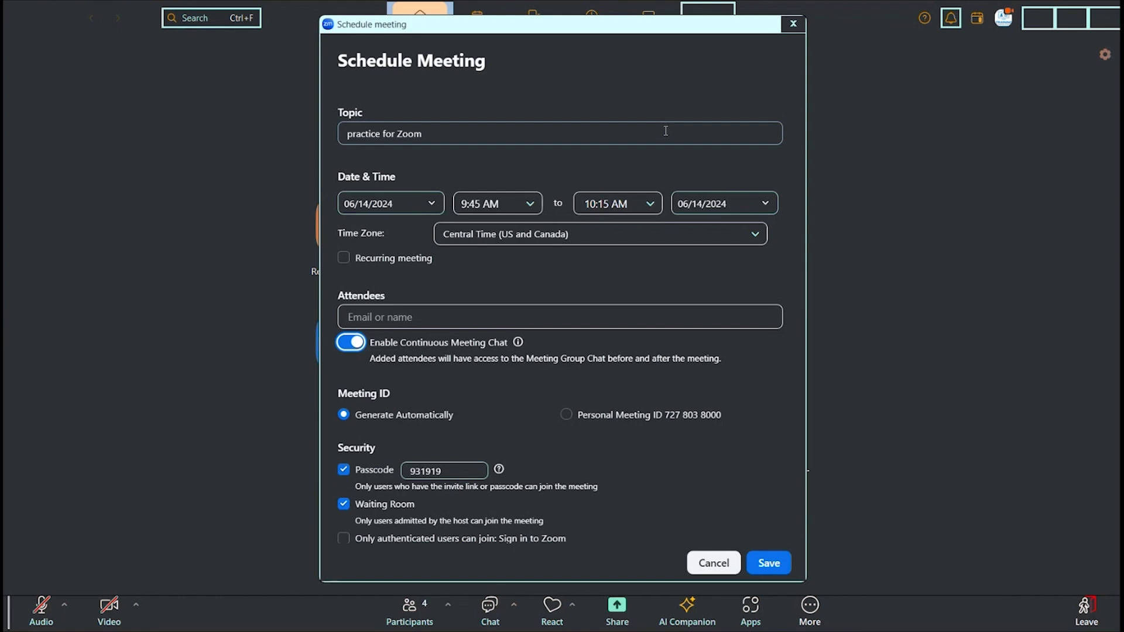
pyautogui.click(665, 130)
pyautogui.click(665, 130)
pyautogui.press('Tab')
pyautogui.press('Tab')
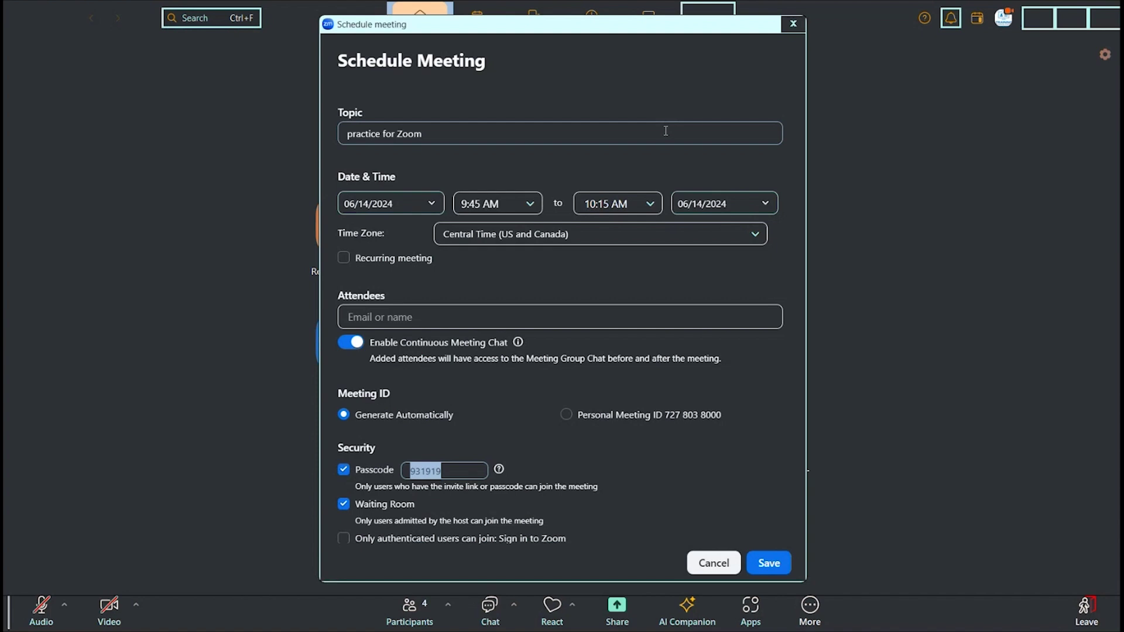
pyautogui.press('Tab')
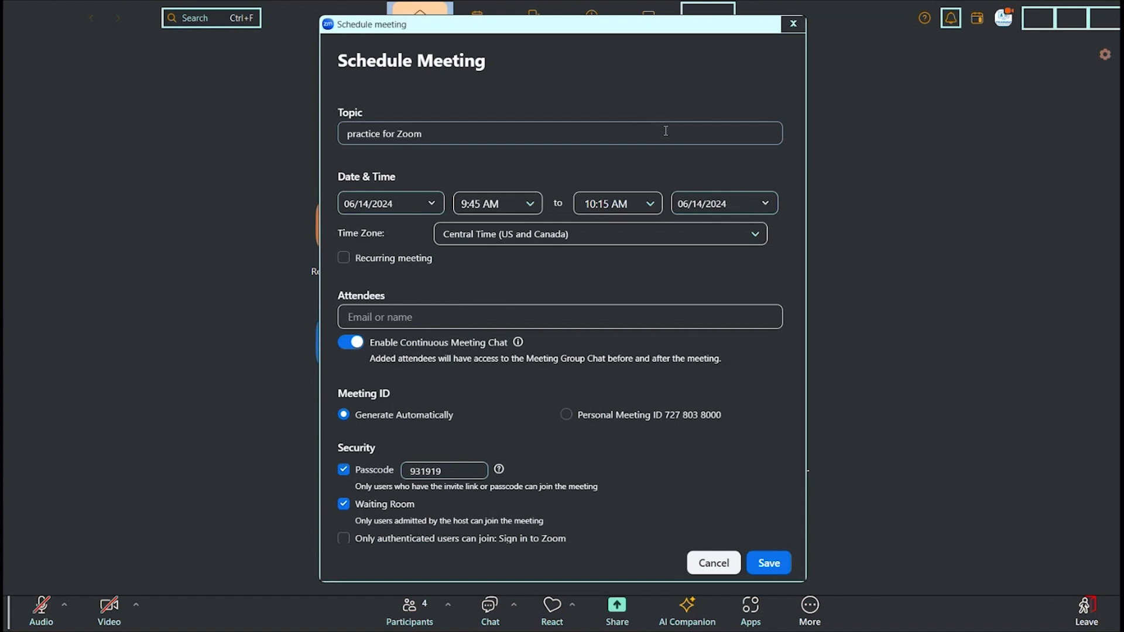
pyautogui.press('Tab')
pyautogui.press('ctrl')
pyautogui.press('Tab')
pyautogui.press('Tab')
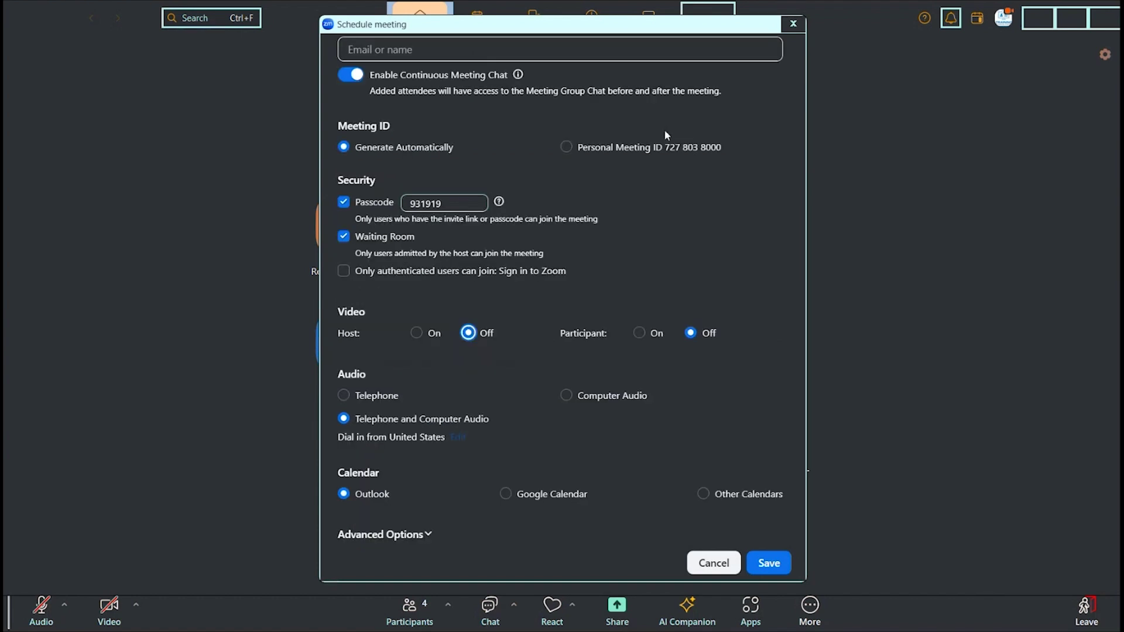
pyautogui.press('Tab')
pyautogui.press('Tab')
pyautogui.press('Tab')
pyautogui.press('Tab')
pyautogui.press('Right')
pyautogui.press('Left')
pyautogui.press('Left')
pyautogui.press('Right')
pyautogui.click(666, 135)
pyautogui.click(665, 135)
pyautogui.press('Tab')
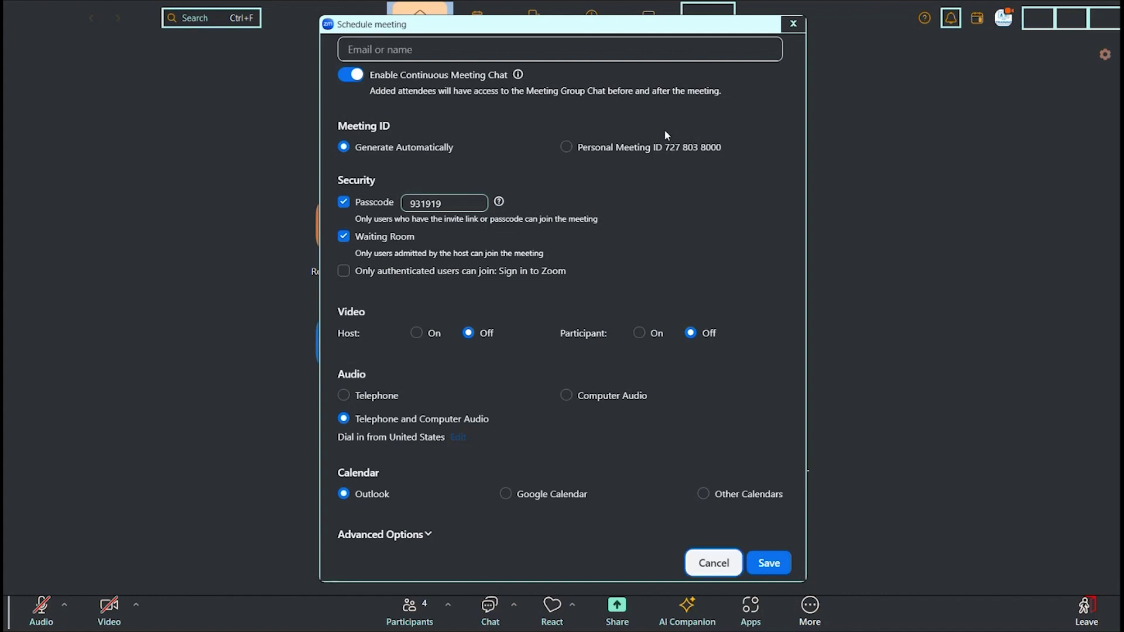
pyautogui.press('Tab')
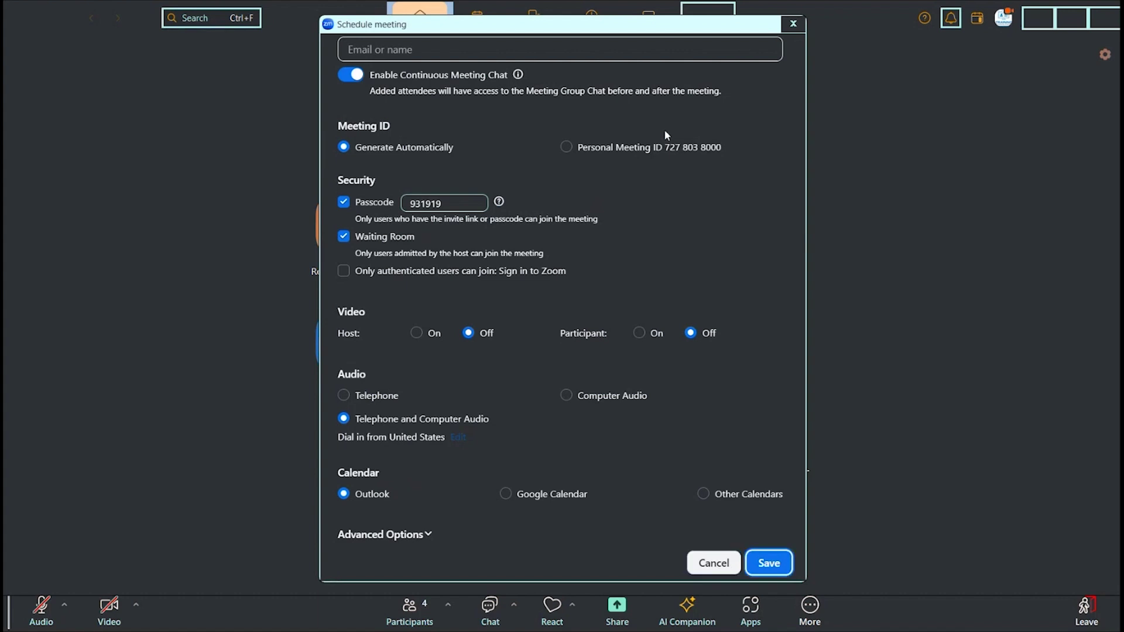
# Step: Try saving the meeting and dismiss the error that its times must be later than now
pyautogui.press('Return')
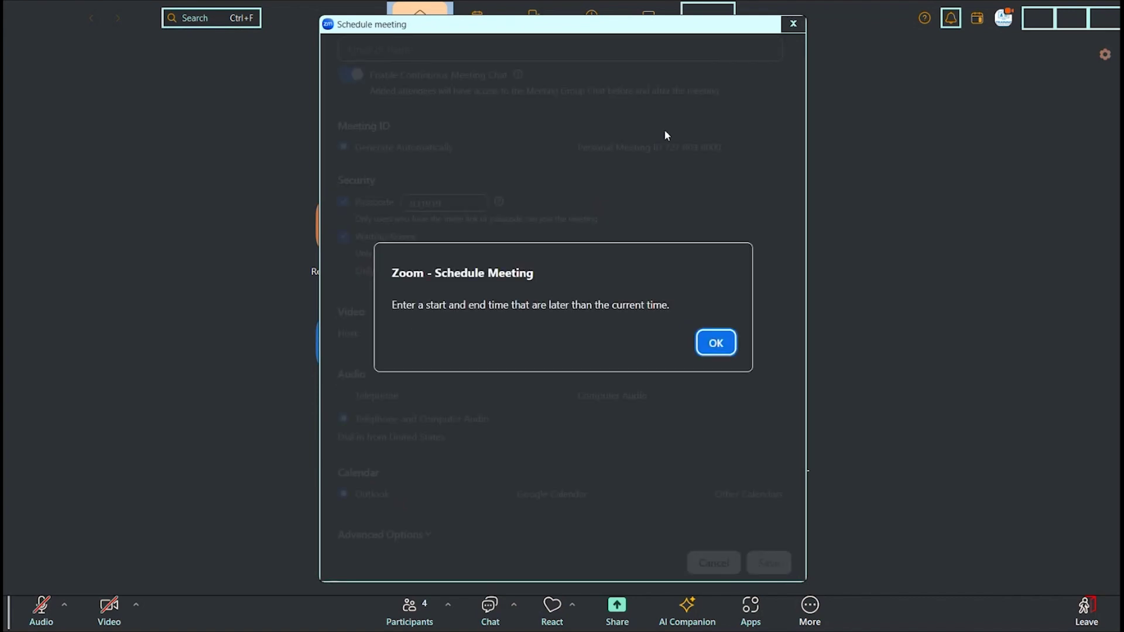
pyautogui.click(665, 135)
pyautogui.click(666, 135)
pyautogui.press('Return')
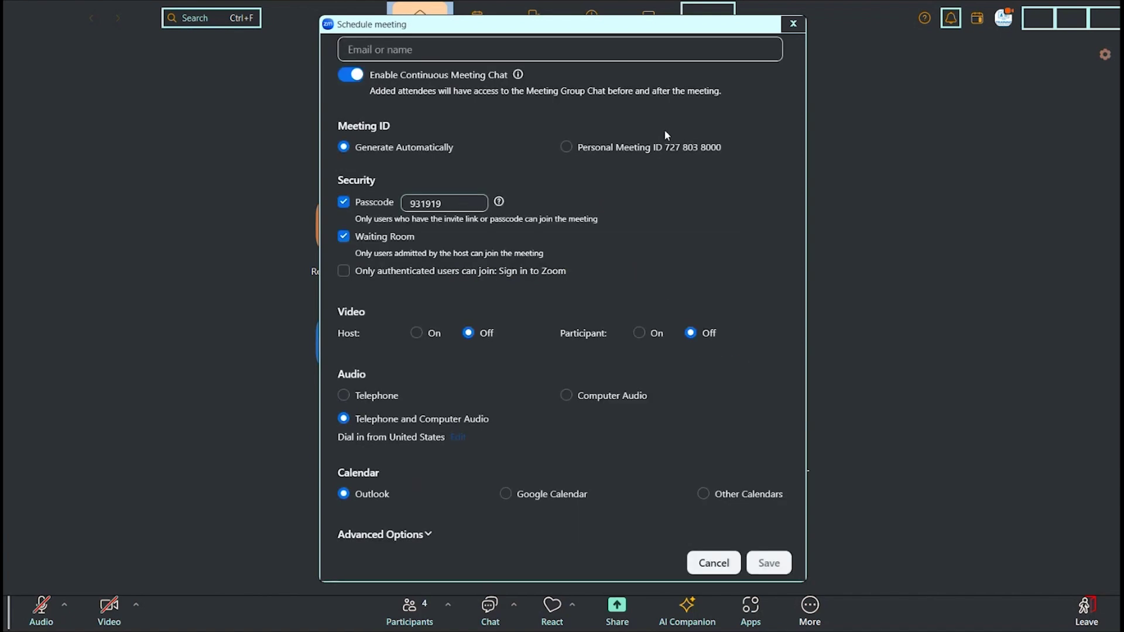
pyautogui.scroll(5, 664, 135)
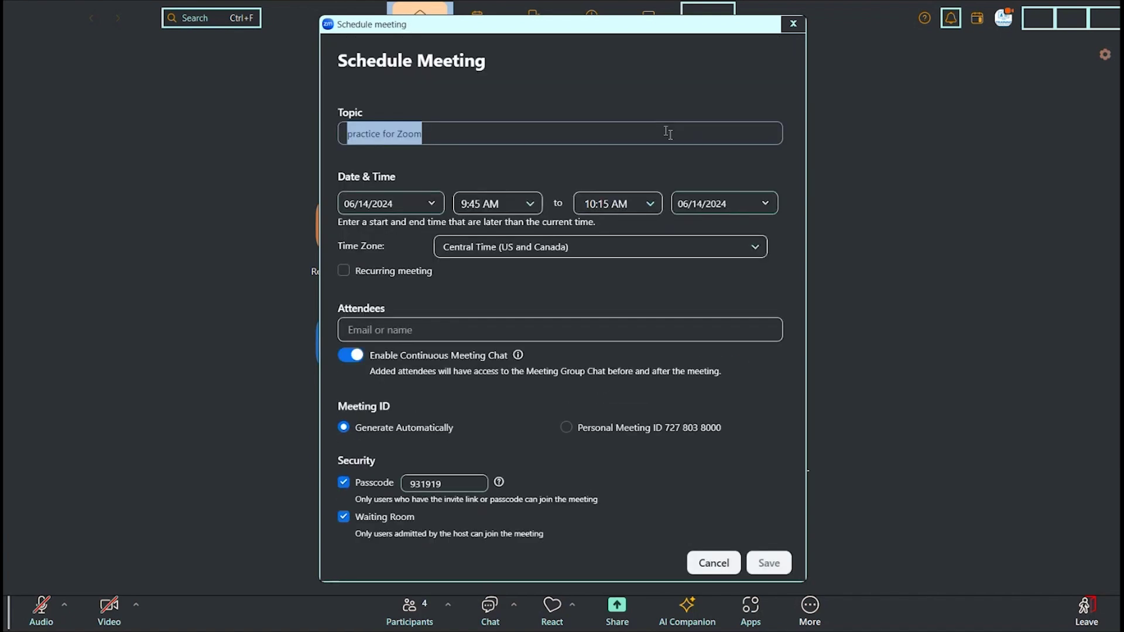
pyautogui.press('Tab')
pyautogui.press('Tab')
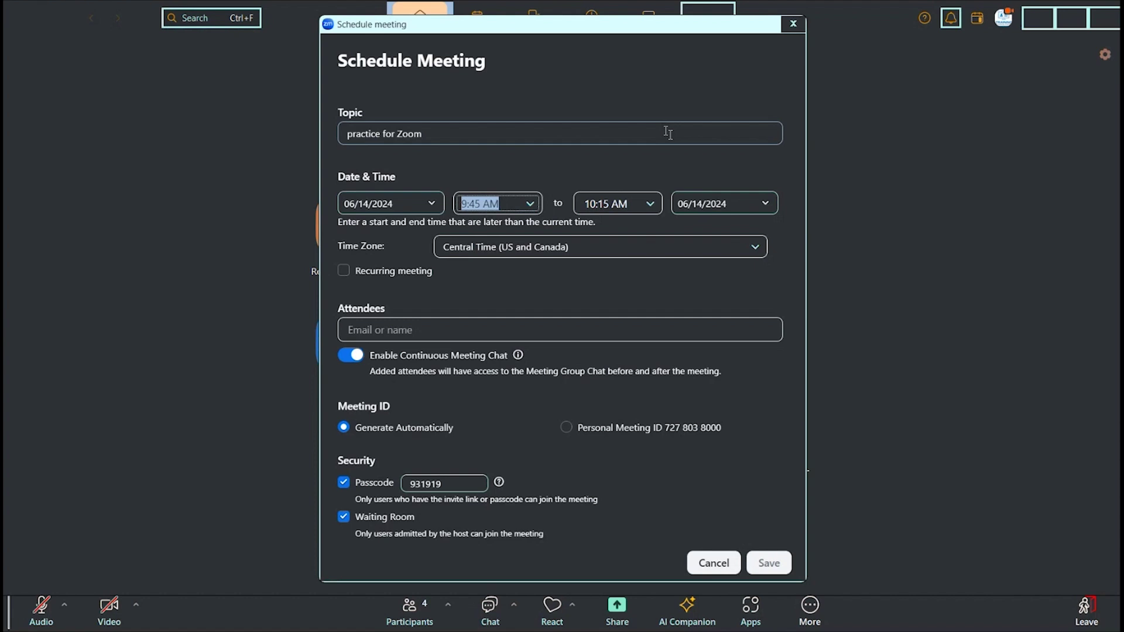
# Step: Change the start time to 10:45 AM, moving the end time to 11:15 AM
pyautogui.write('10:45')
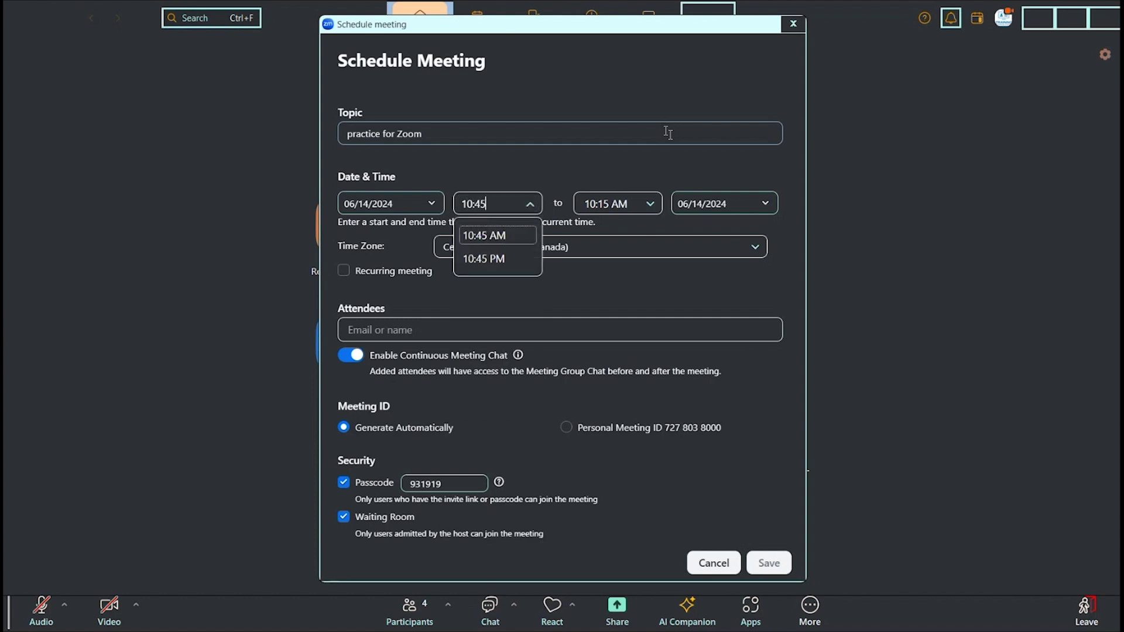
pyautogui.press('Return')
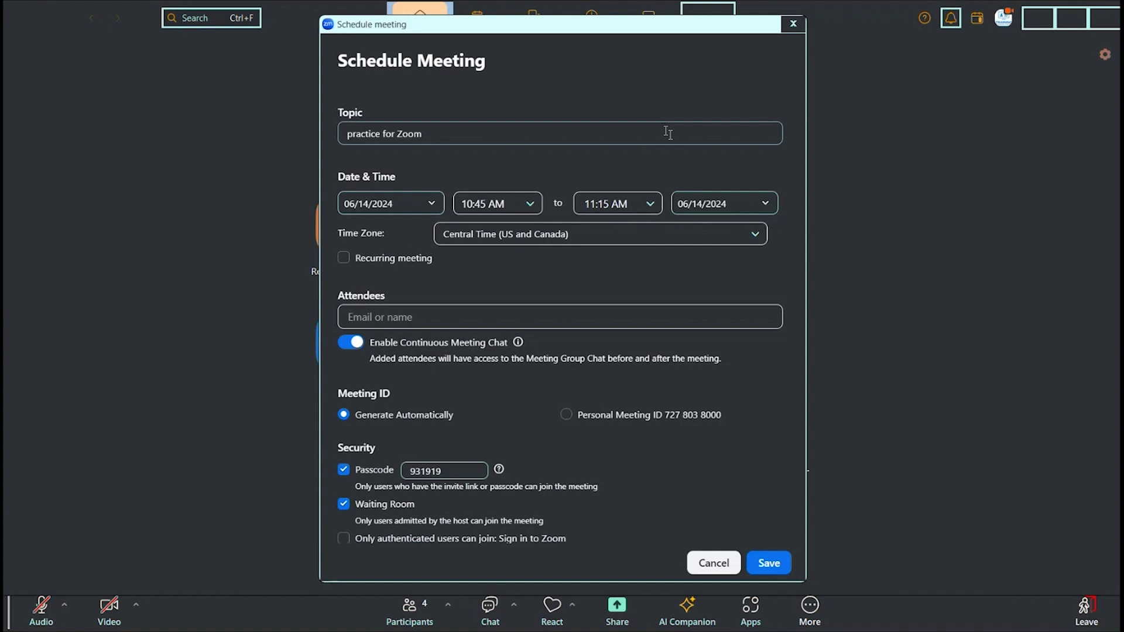
# Step: Save the 10:45–11:15 AM meeting, generating an Outlook invitation with the join link
pyautogui.press('Tab')
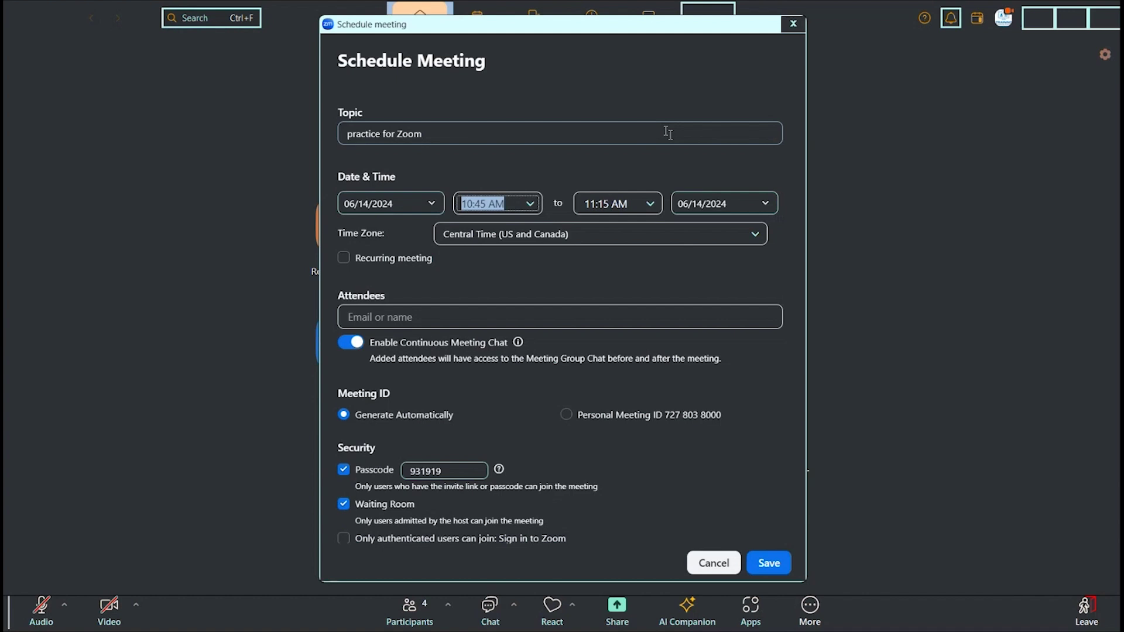
pyautogui.press('Tab')
pyautogui.press('Tab')
pyautogui.press('Tab')
pyautogui.press('Tab')
pyautogui.press('Tab')
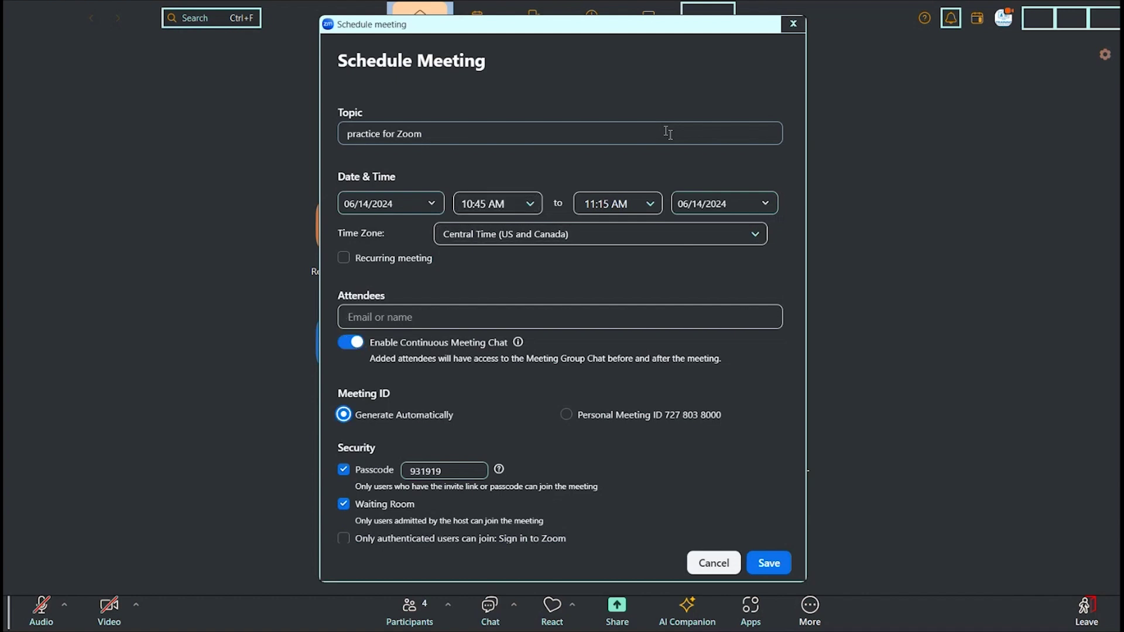
pyautogui.press('Tab')
pyautogui.press('Tab')
pyautogui.press('Tab')
pyautogui.press('Tab')
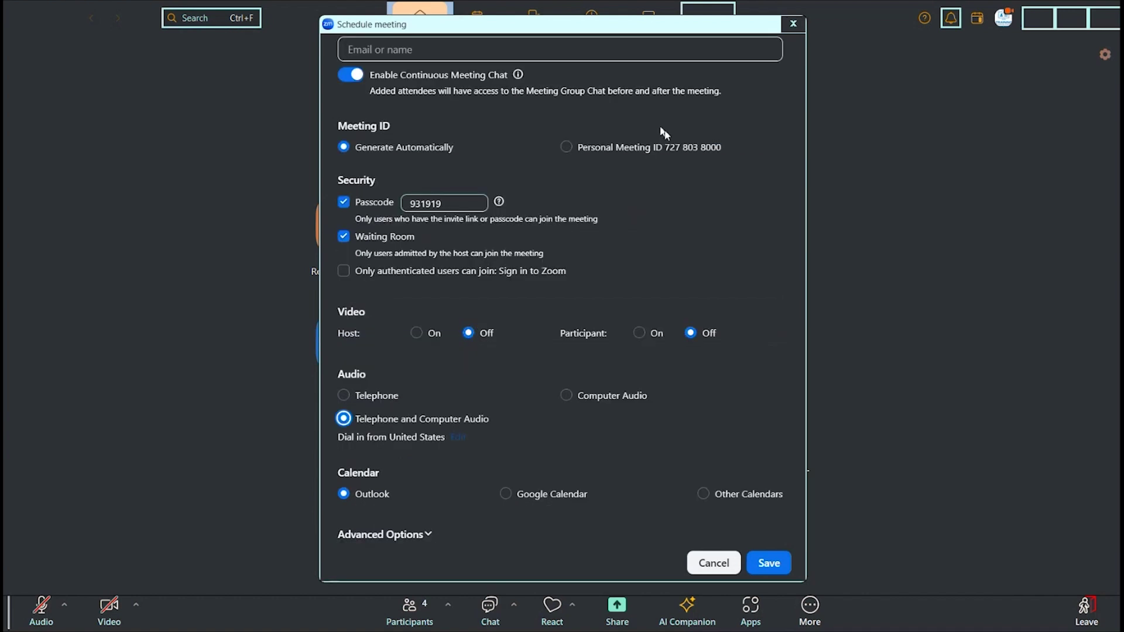
pyautogui.press('Tab')
pyautogui.press('Tab')
pyautogui.press('Tab')
pyautogui.press('Tab')
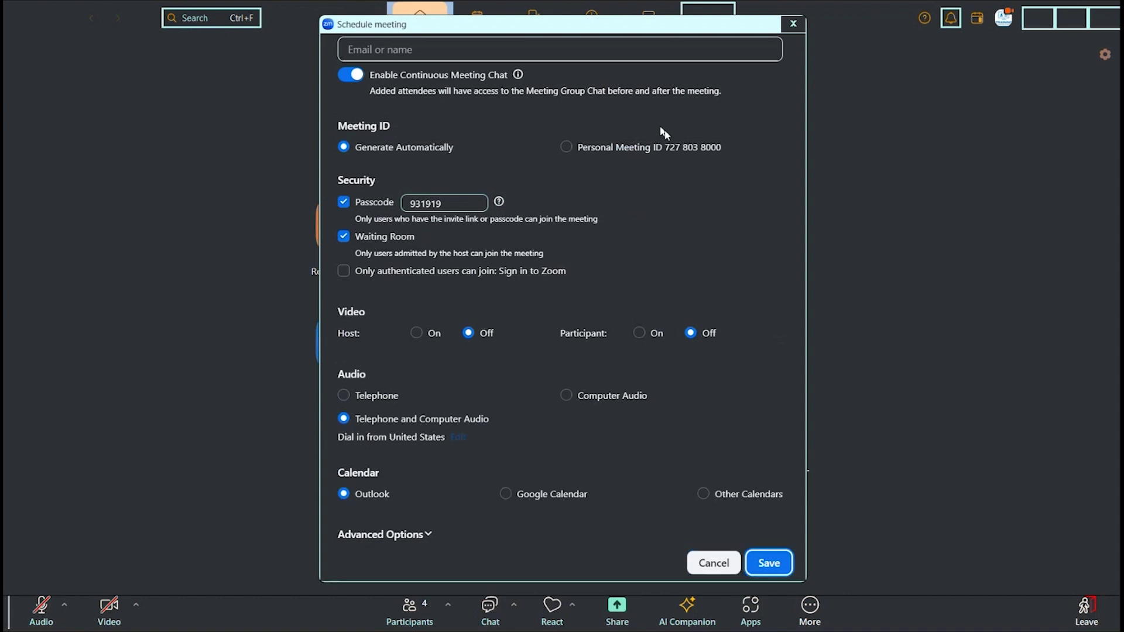
pyautogui.press('Return')
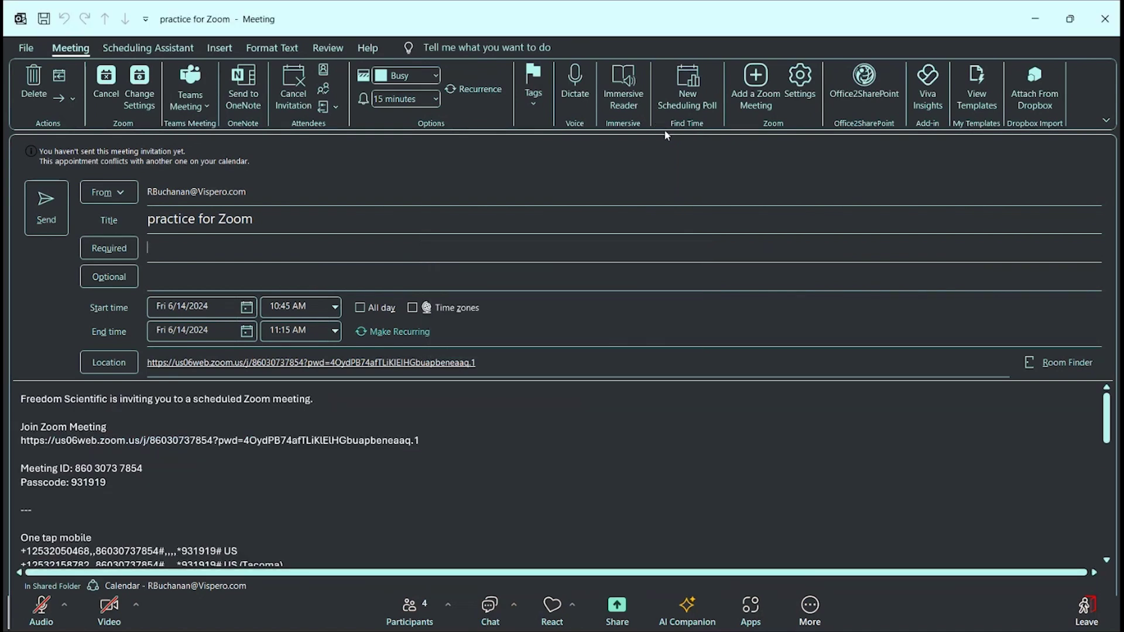
# Step: Bring back the Outlook 'practice for Zoom' invitation and go to its Title field
pyautogui.hotkey('alt', 'Tab')
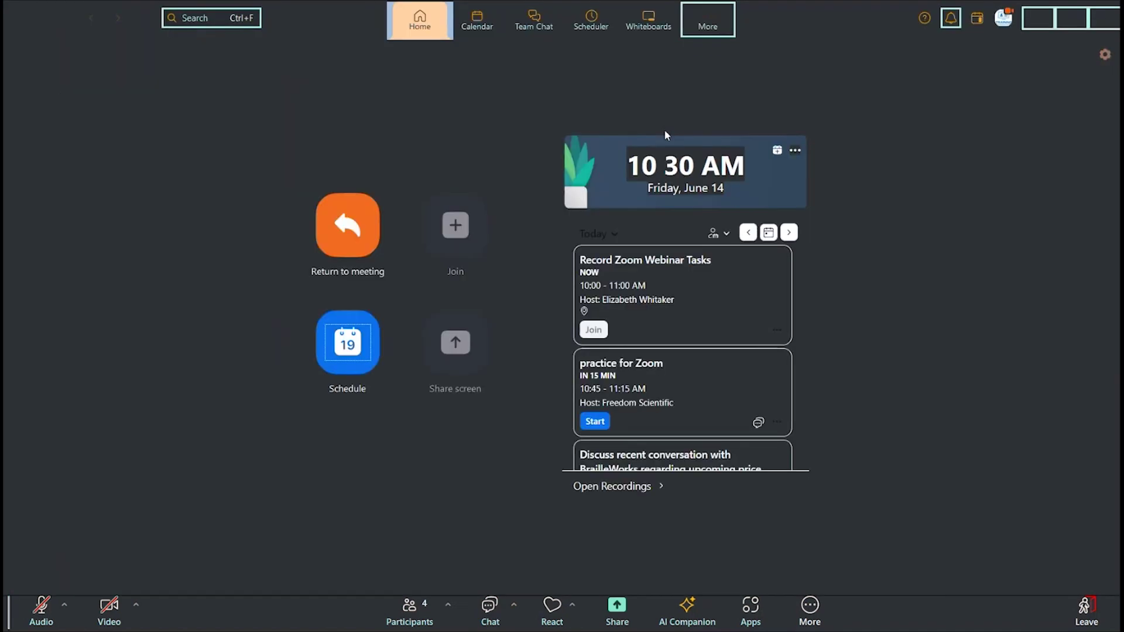
pyautogui.hotkey('alt', 'Tab')
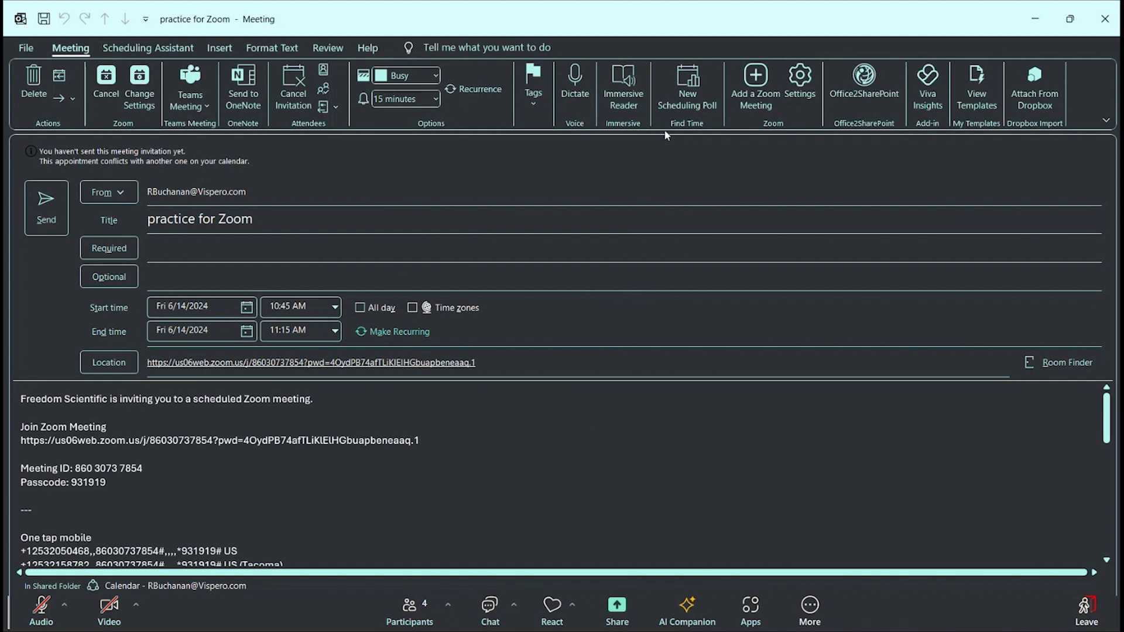
pyautogui.hotkey('shift', 'Tab')
# Step: Add three required attendees from the contact suggestions and send the invitation
pyautogui.press('Tab')
pyautogui.write('ew;')
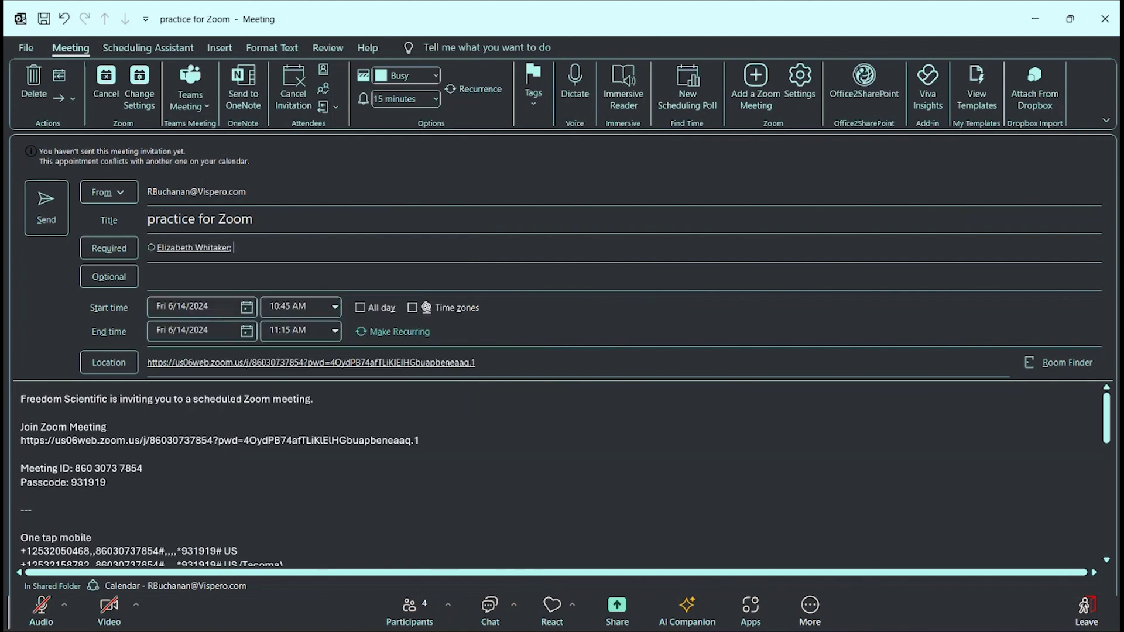
pyautogui.write('k')
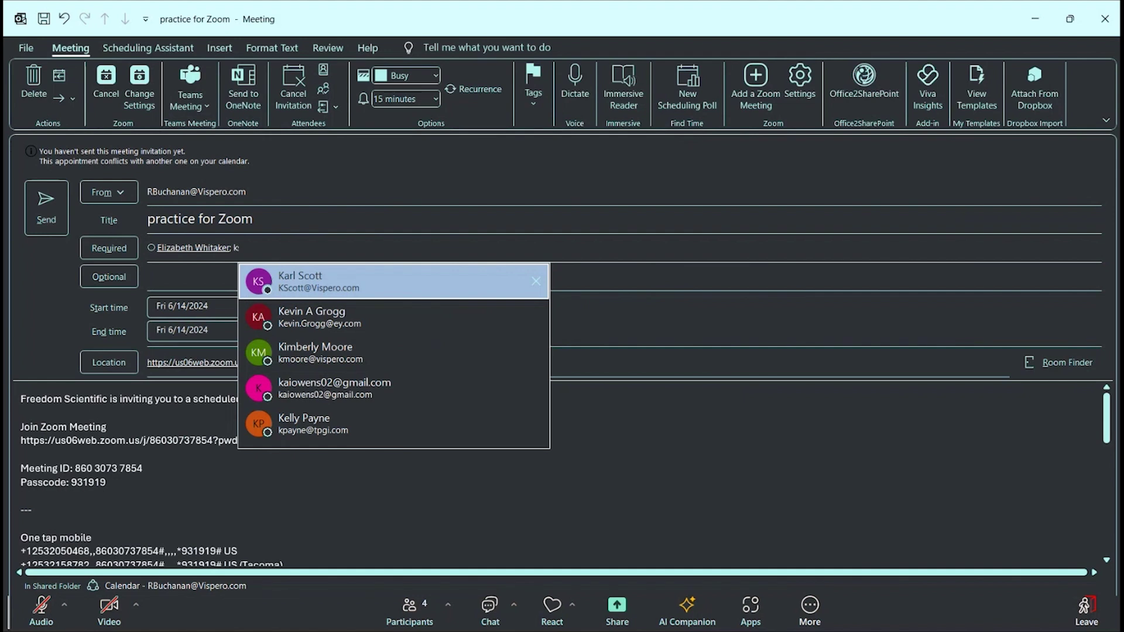
pyautogui.write('ar;')
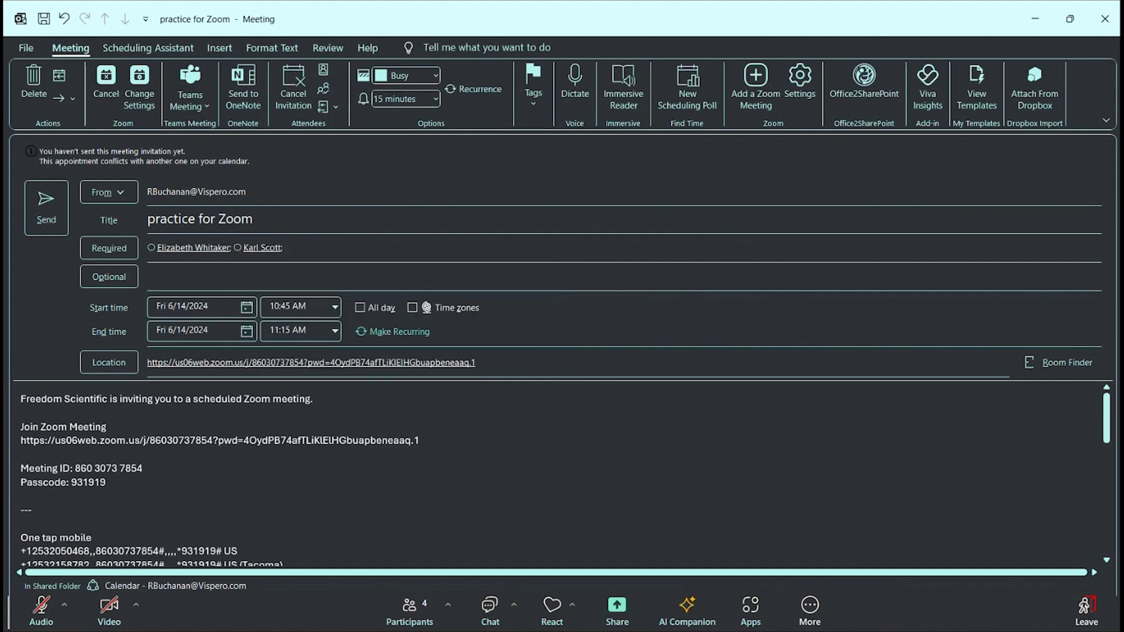
pyautogui.write('rmi')
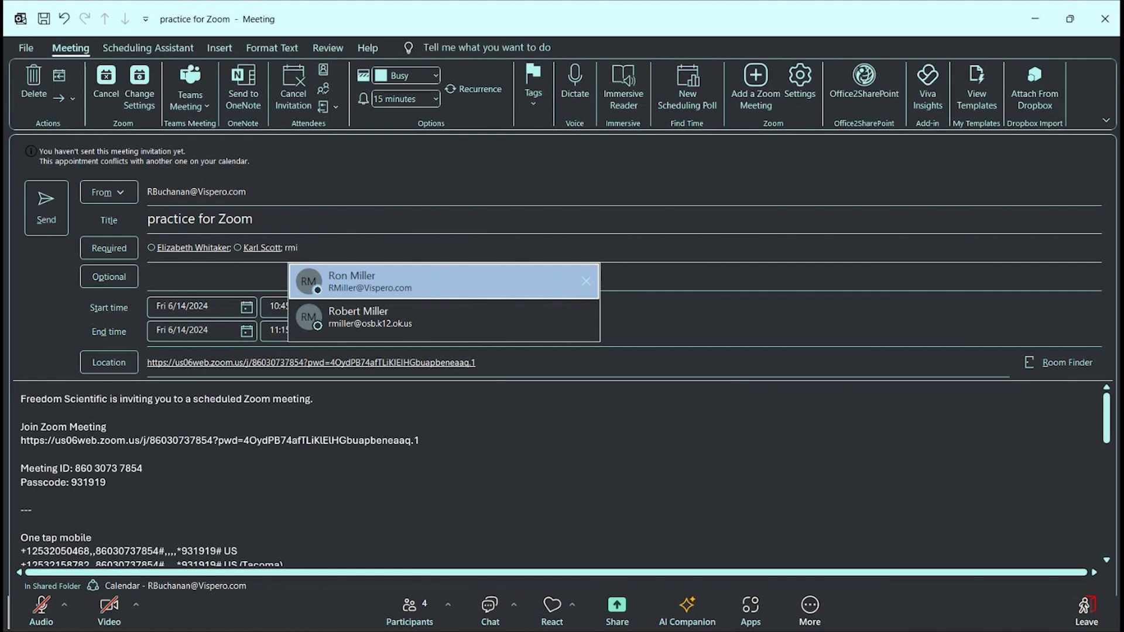
pyautogui.press('Down')
pyautogui.press('Up')
pyautogui.press('Return')
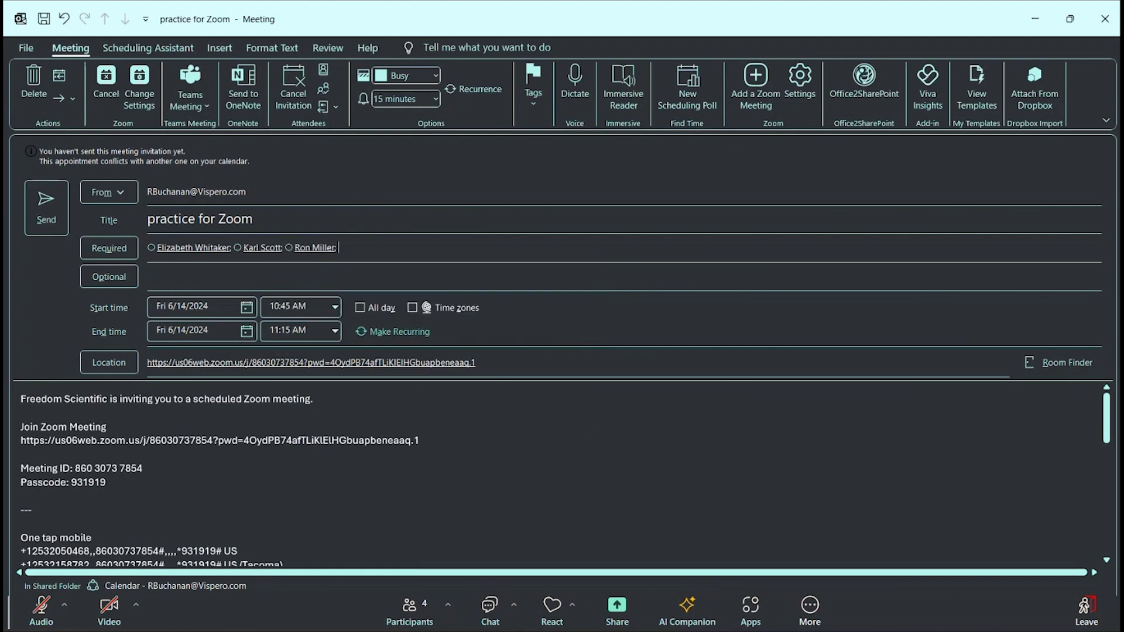
pyautogui.hotkey('alt', 's')
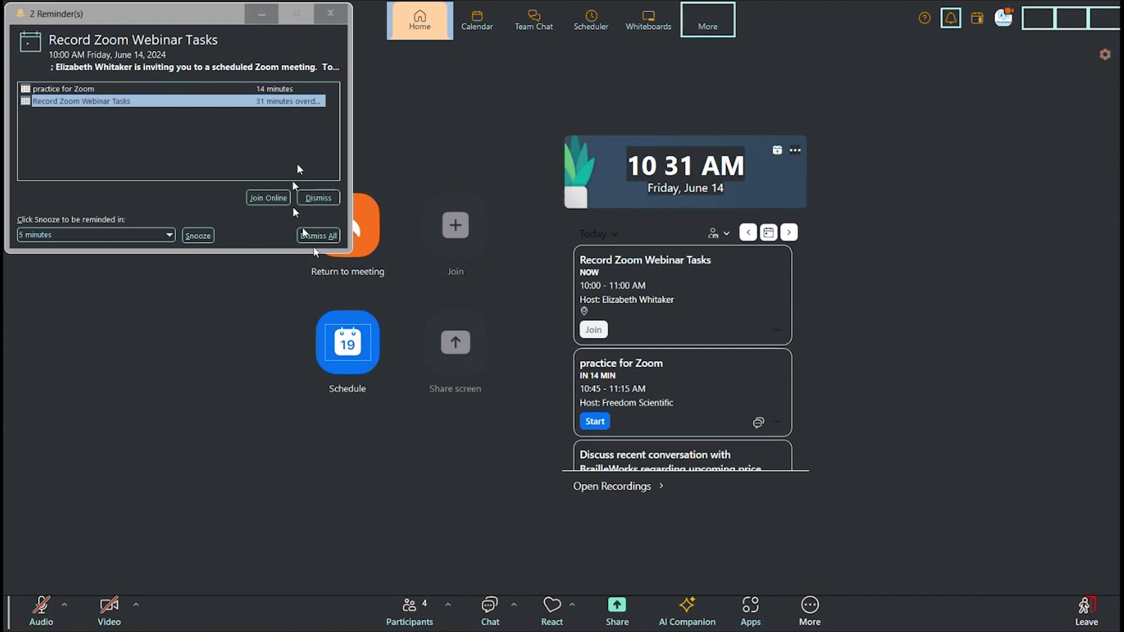
# Step: Close Outlook's Reminders window, revealing Zoom's Home schedule with practice for Zoom at 10:45 AM
pyautogui.click(194, 157)
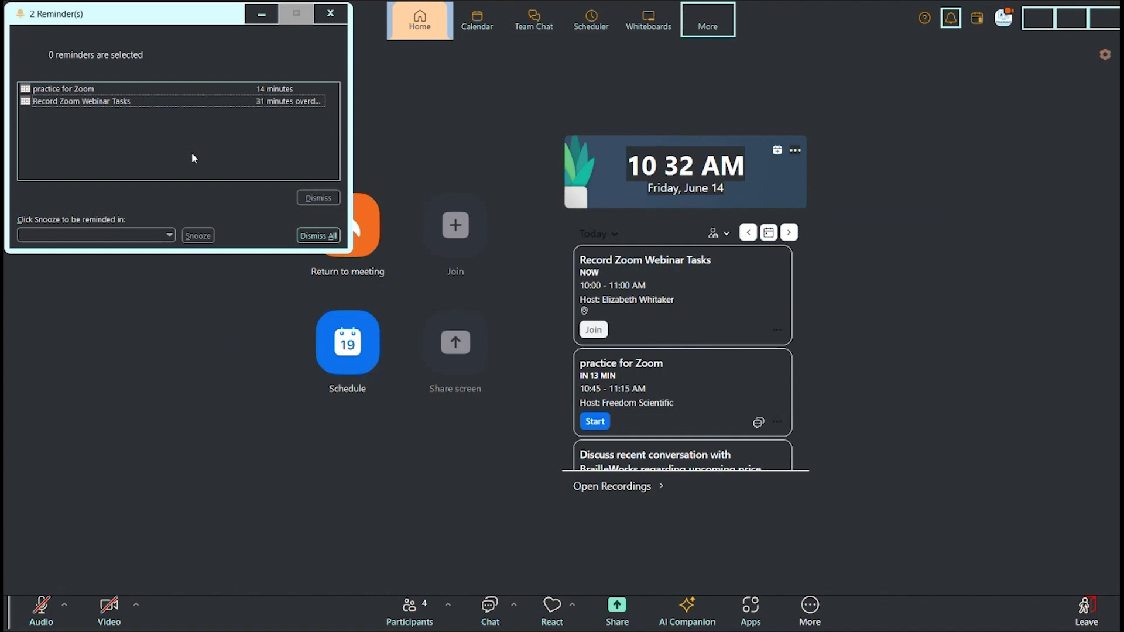
pyautogui.press('Escape')
pyautogui.press('ctrl')
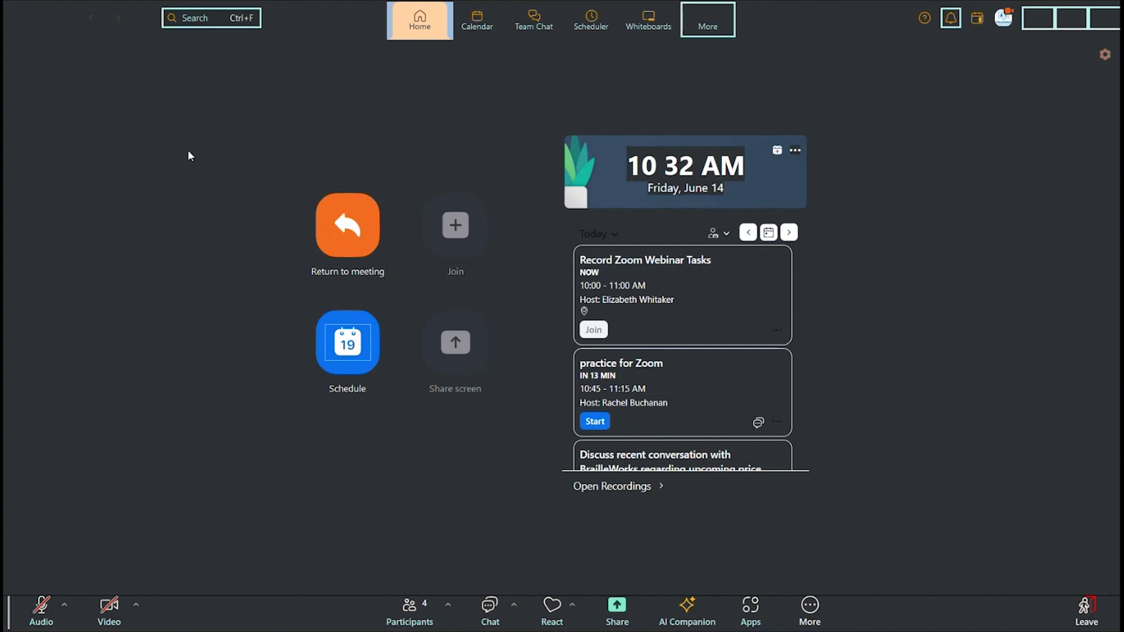
# Step: Switch past the Teams and Zoom windows to the blank 'Untitled - Meeting' Outlook form
pyautogui.hotkey('alt', 'Tab')
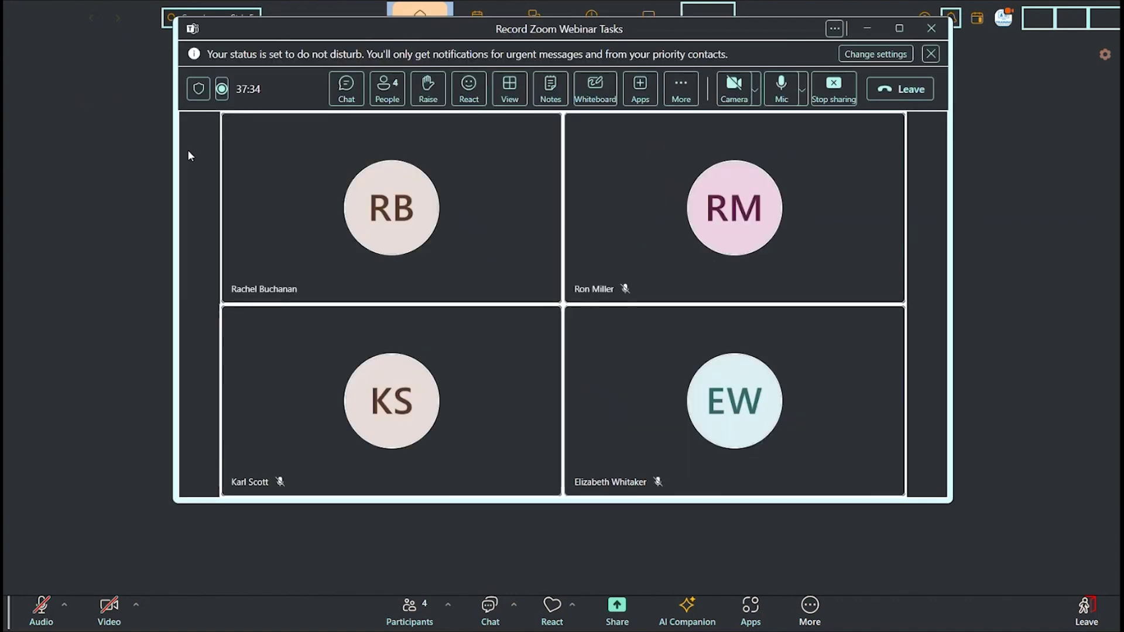
pyautogui.hotkey('alt', 'Tab')
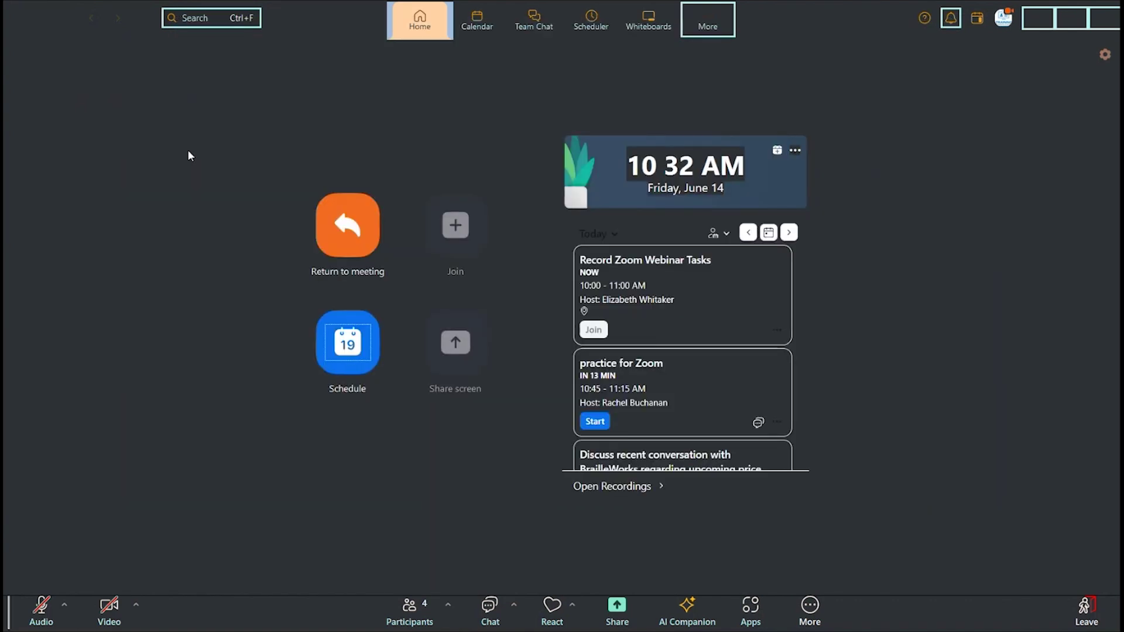
pyautogui.hotkey('alt', 'Tab')
pyautogui.hotkey('alt', 'Tab')
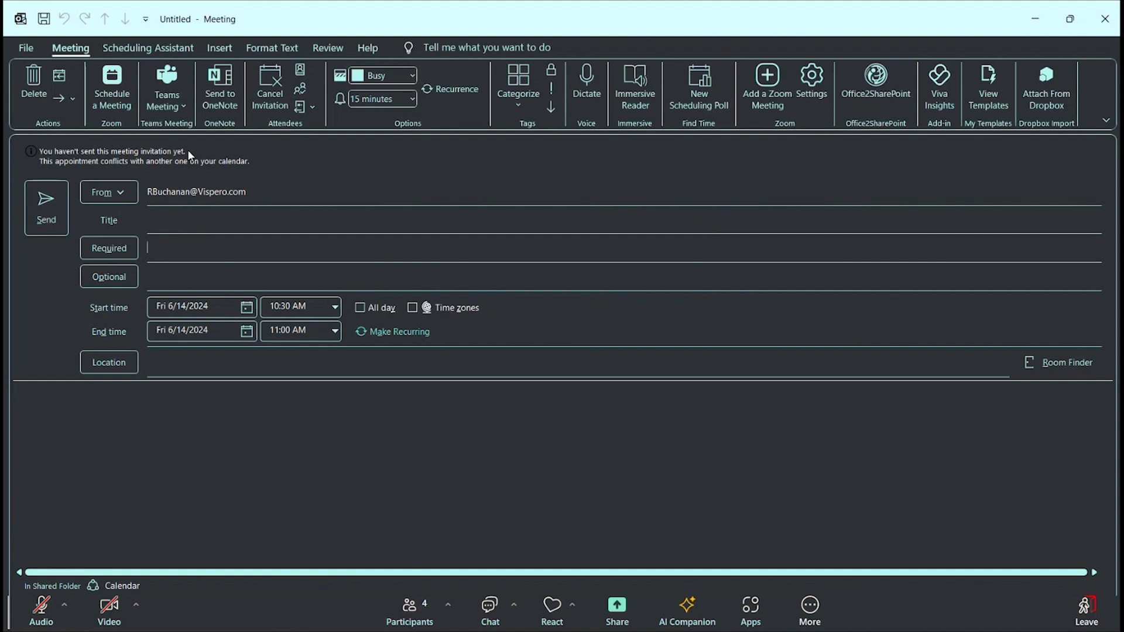
# Step: Title the new Outlook meeting 'test', keeping Fri 6/14/2024, 10:30–11:00 AM
pyautogui.hotkey('shift', 'Tab')
pyautogui.write('test')
pyautogui.press('Tab')
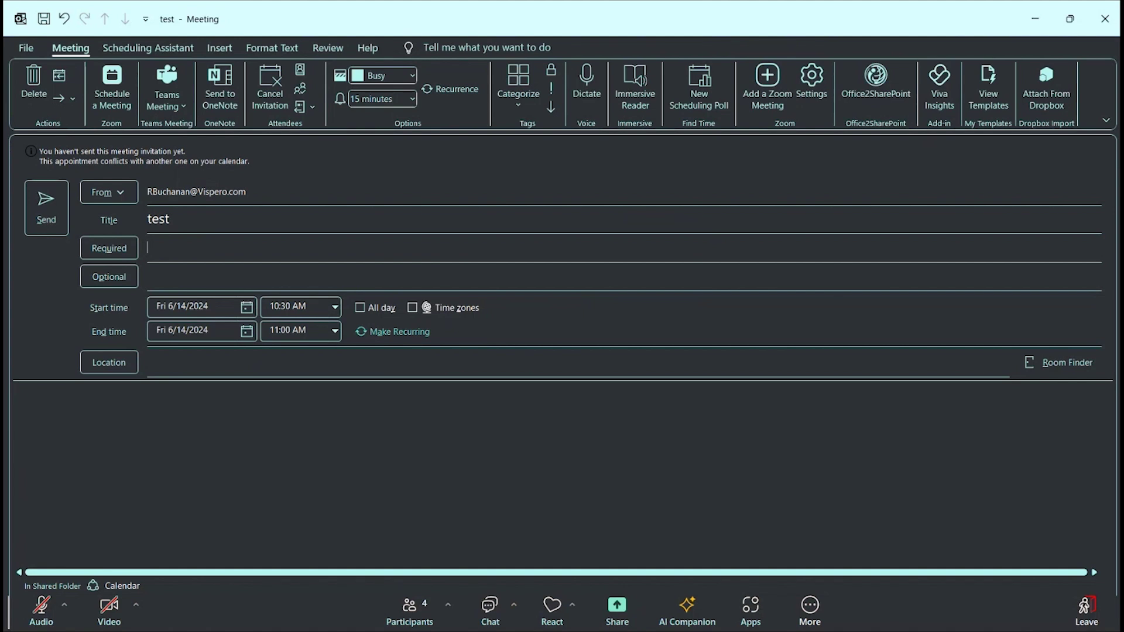
pyautogui.press('Tab')
pyautogui.press('Tab')
pyautogui.press('Tab')
pyautogui.press('Tab')
pyautogui.press('Tab')
pyautogui.press('Tab')
pyautogui.press('Tab')
pyautogui.press('Tab')
pyautogui.press('Tab')
pyautogui.press('Tab')
pyautogui.press('Tab')
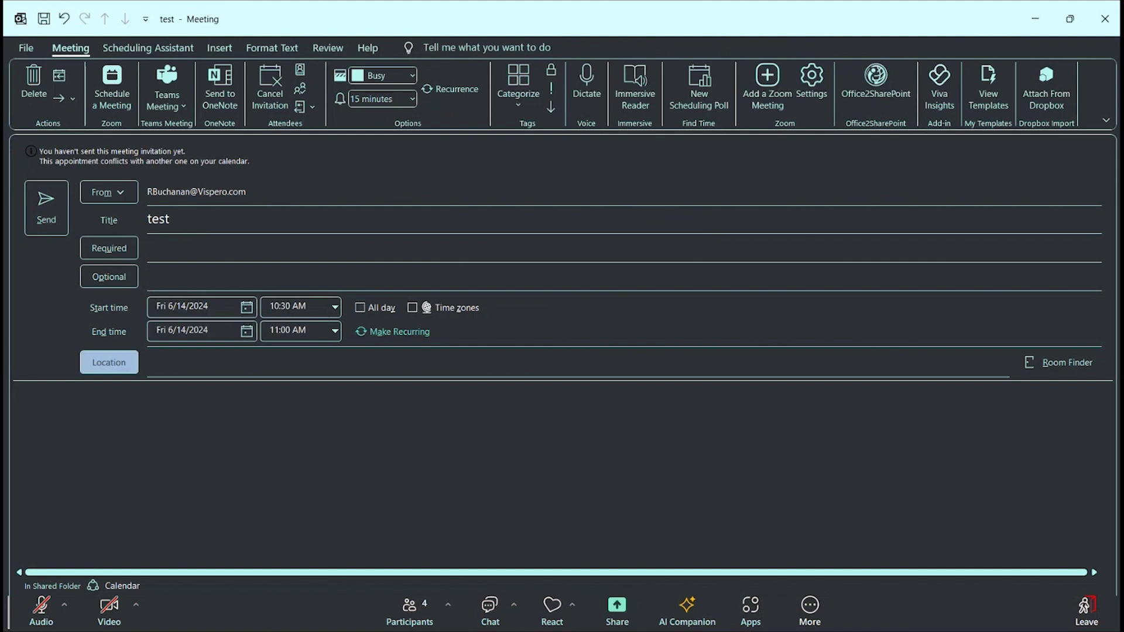
pyautogui.press('Tab')
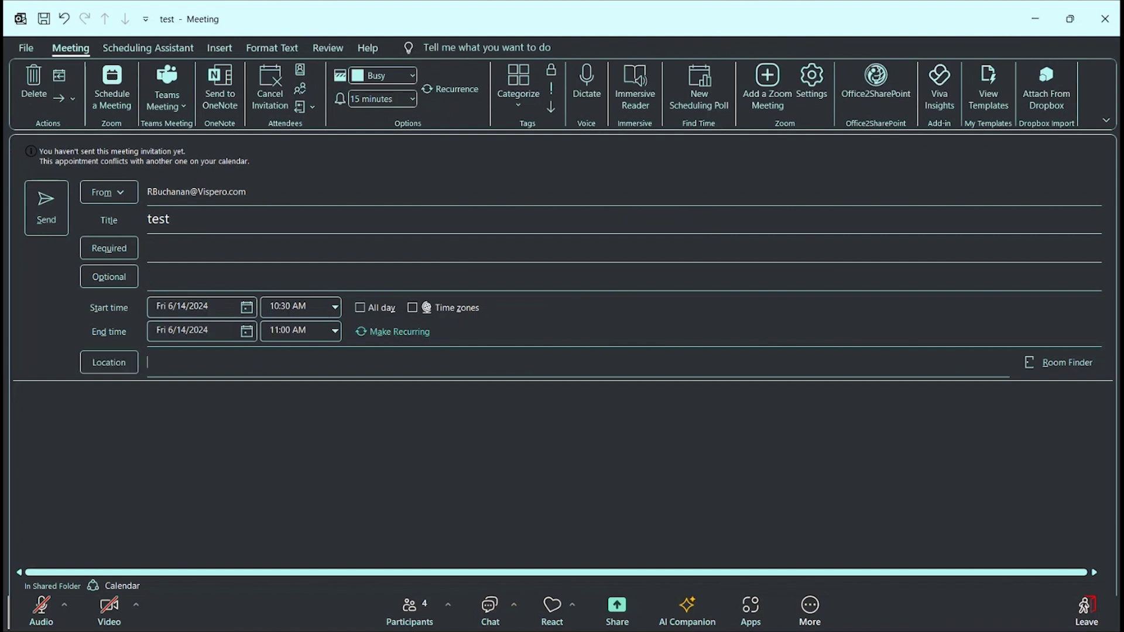
# Step: Add a Zoom join link and invitation details to the test meeting via Schedule a Meeting
pyautogui.press('alt')
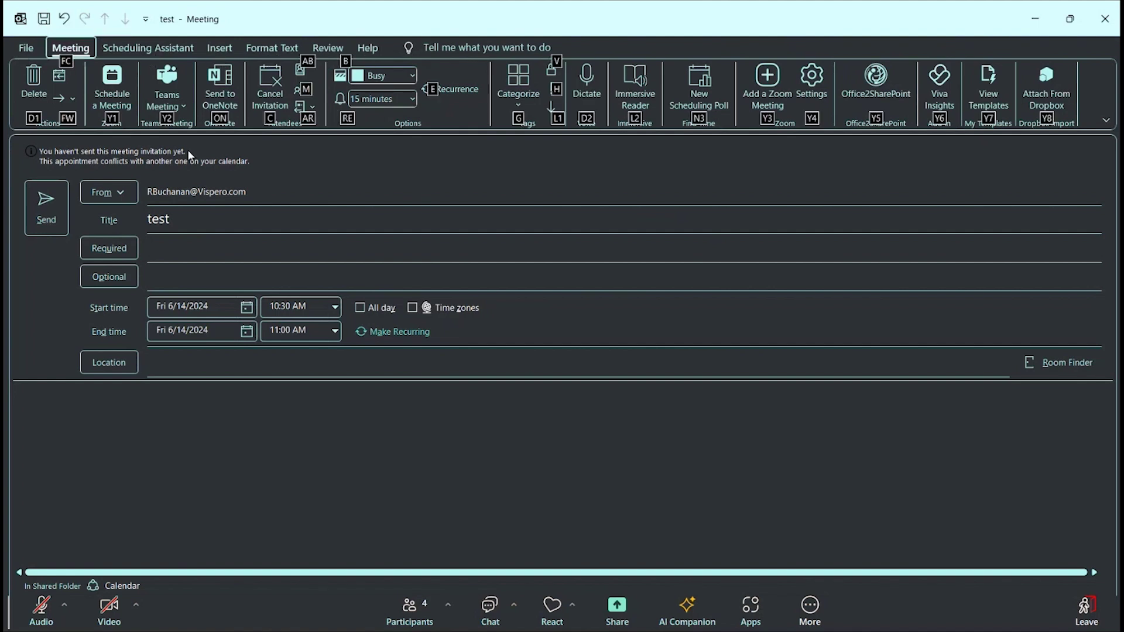
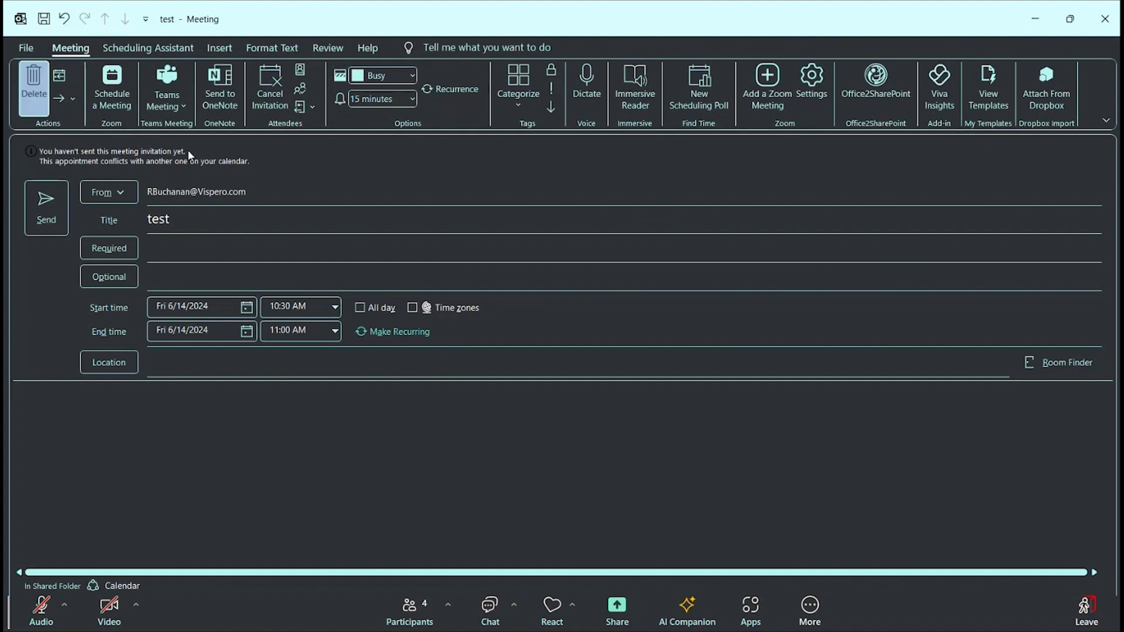
pyautogui.press('Tab')
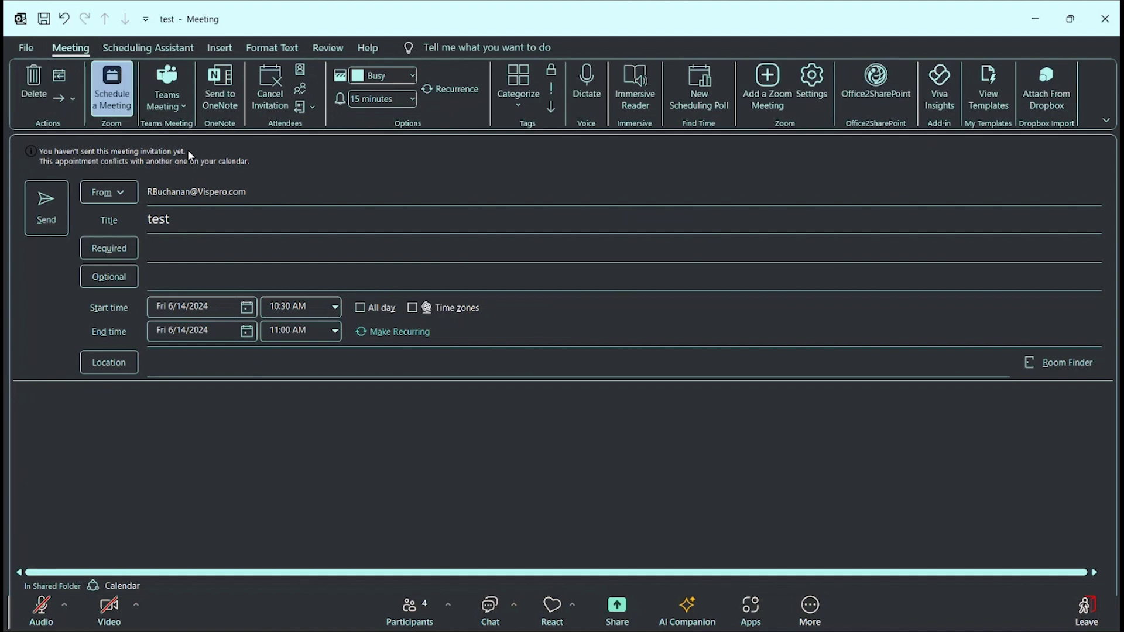
pyautogui.press('Return')
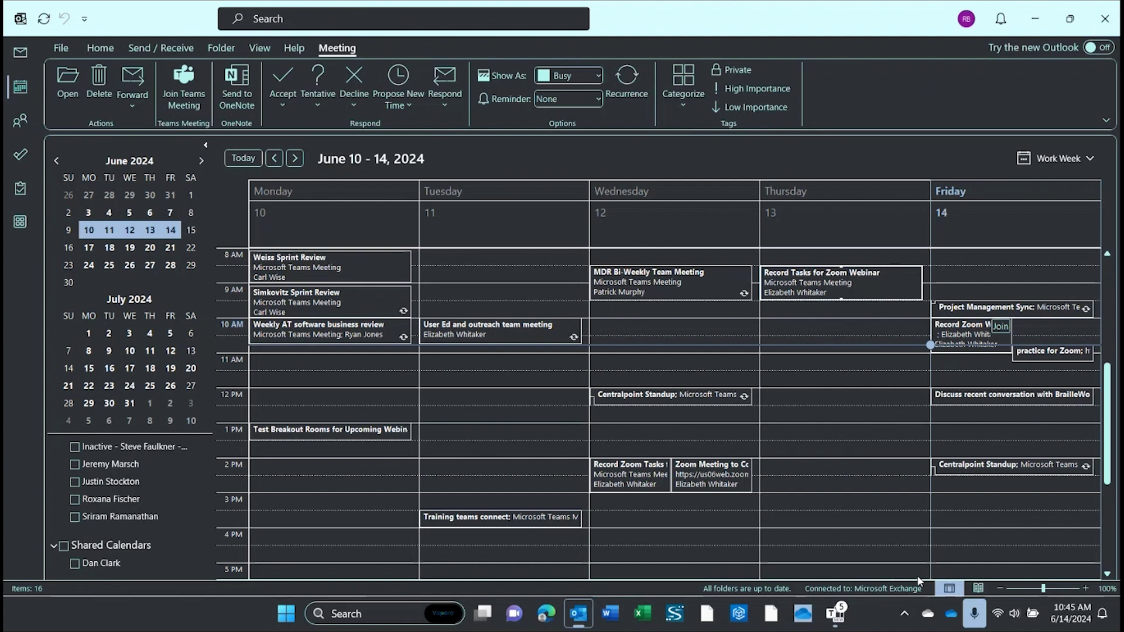
# Step: Open Friday's 'Record Zoom Webinar Tasks' meeting from the calendar
pyautogui.press('Tab')
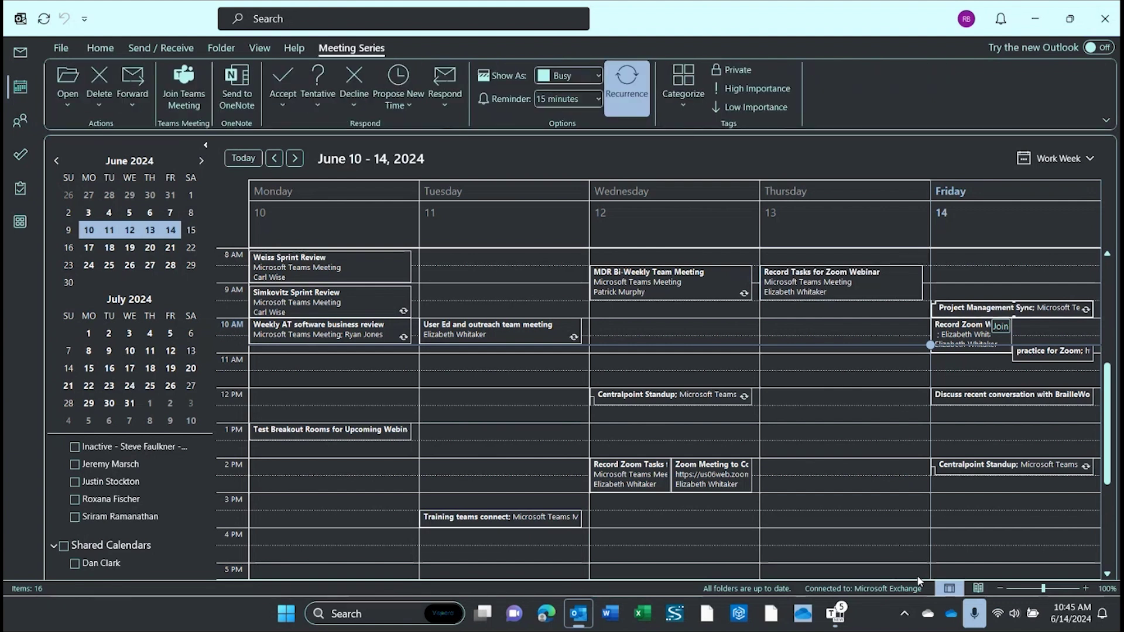
pyautogui.press('Tab')
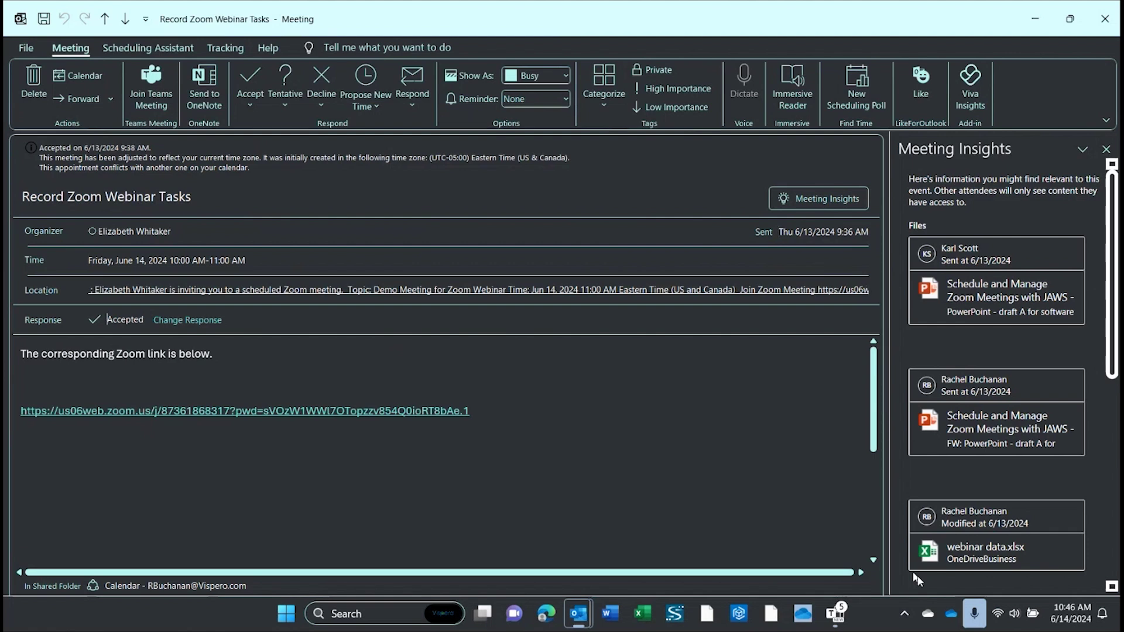
# Step: Open the Zoom URL in the meeting body in Edge to join the call
pyautogui.press('Tab')
pyautogui.press('Tab')
pyautogui.press('Down')
pyautogui.press('Down')
pyautogui.press('Down')
pyautogui.press('Down')
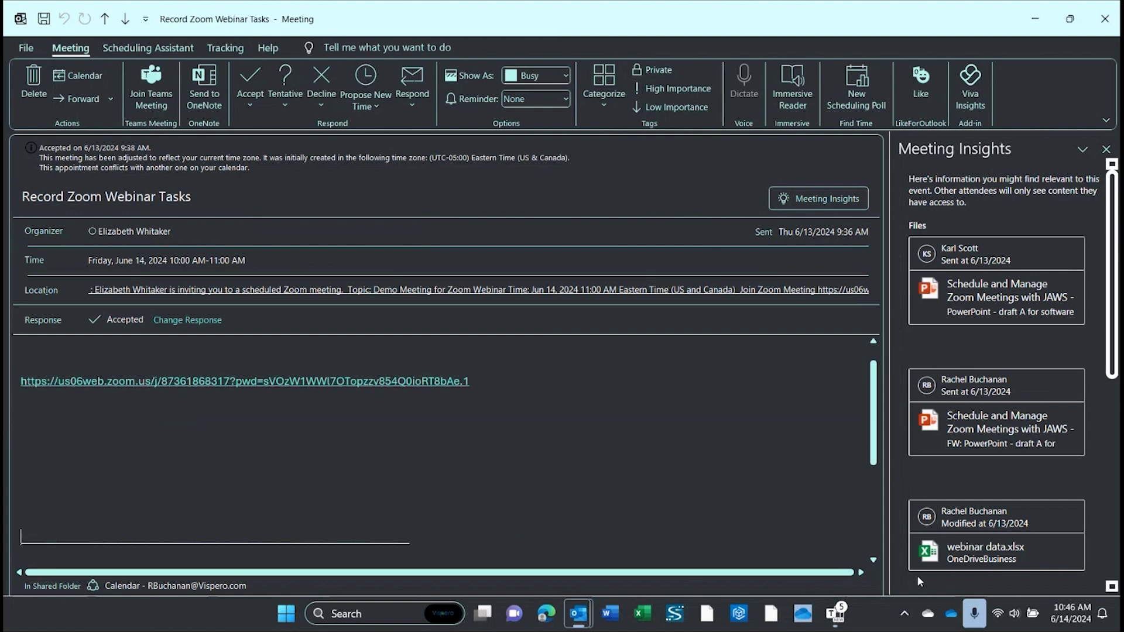
pyautogui.hotkey('ctrl', 'Up')
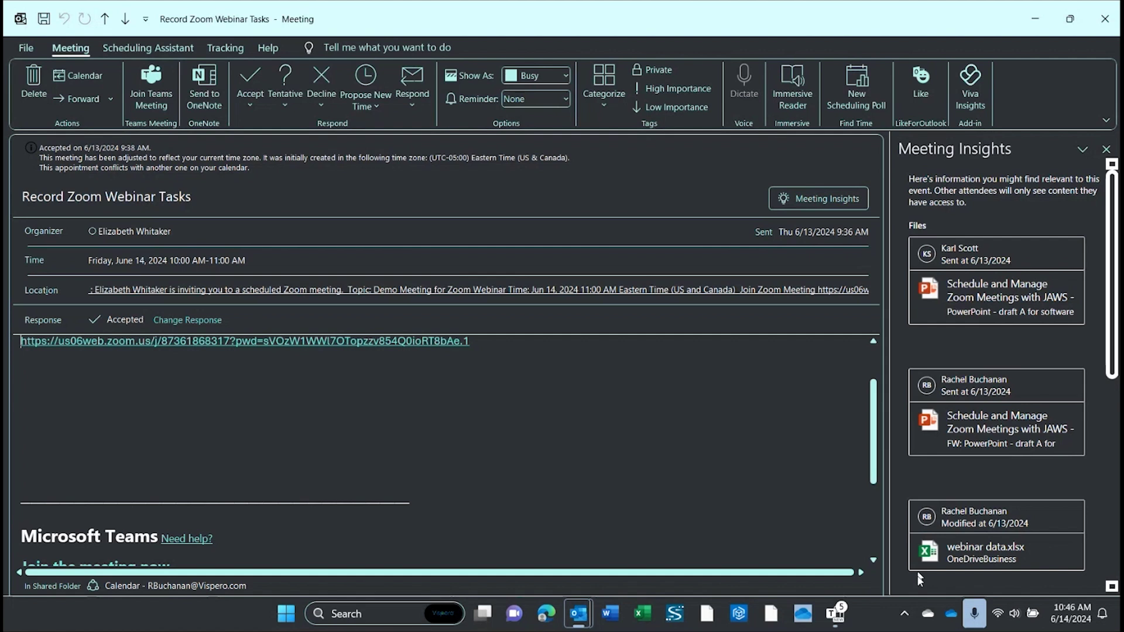
pyautogui.press('End')
pyautogui.press('Up')
pyautogui.press('Up')
pyautogui.press('Home')
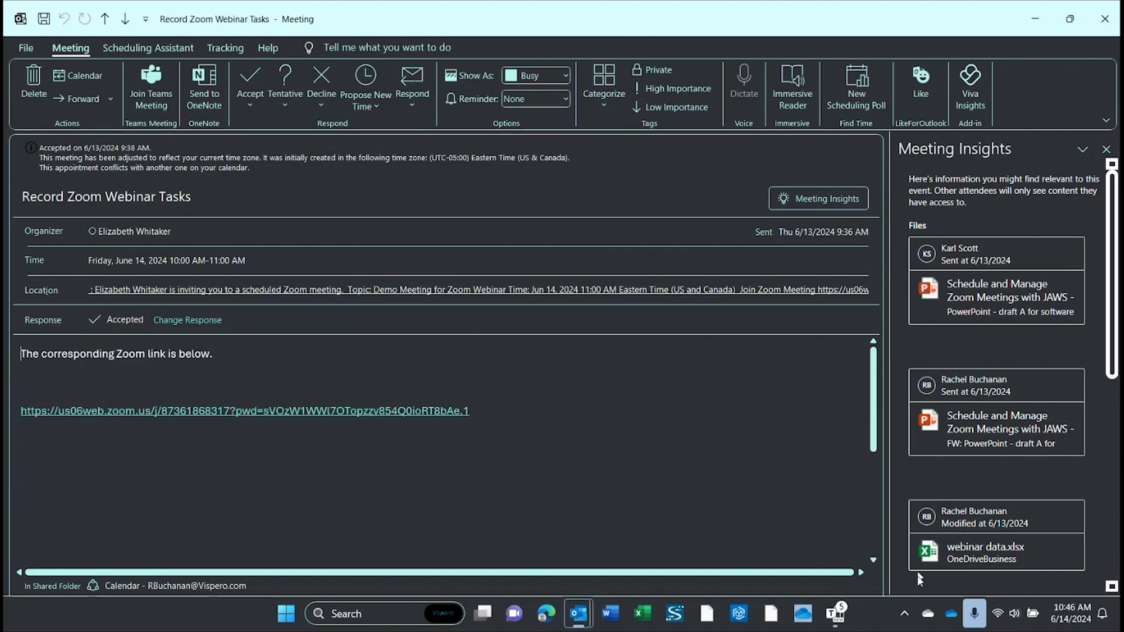
pyautogui.press('Down')
pyautogui.press('Down')
pyautogui.press('ctrl')
pyautogui.press('Return')
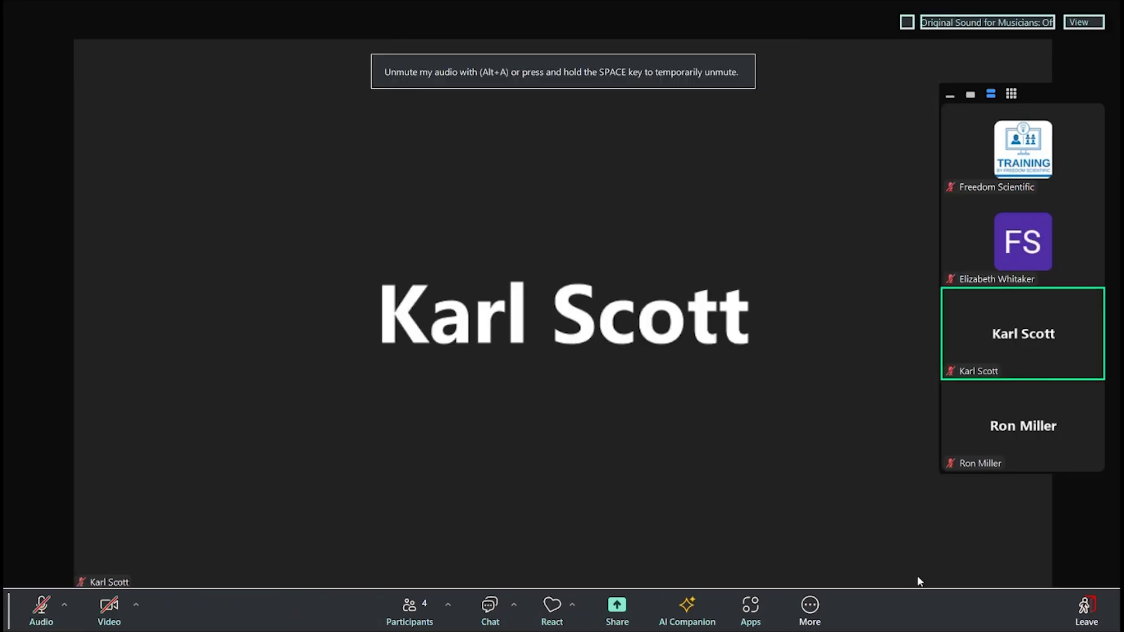
# Step: Dismiss the 'You are muted' notice in the four-participant Zoom meeting
pyautogui.click(918, 576)
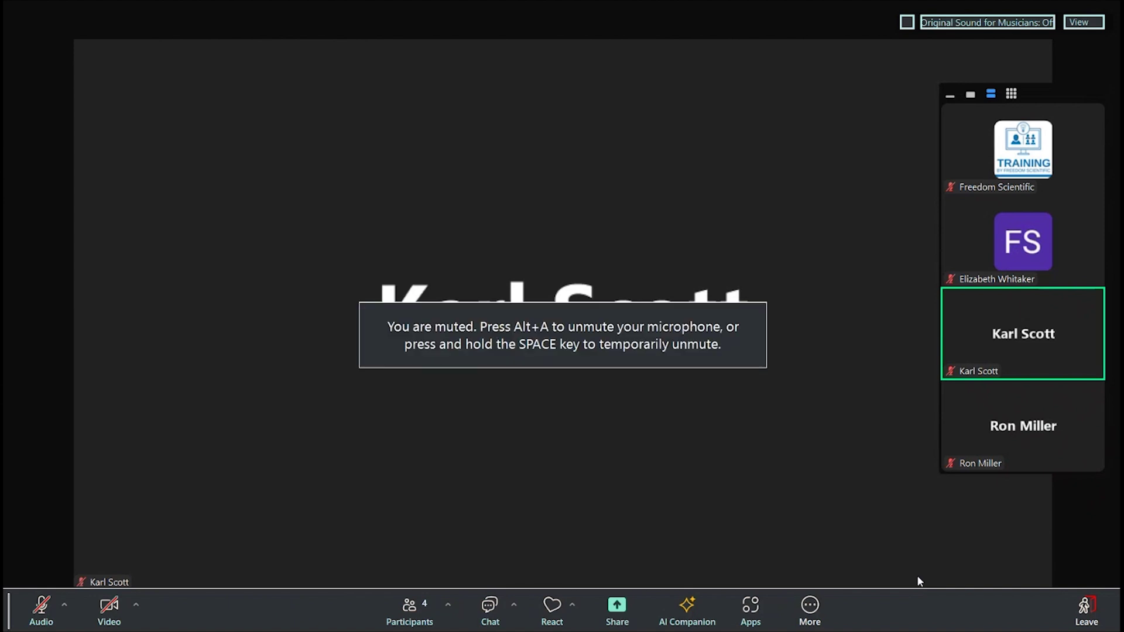
pyautogui.click(918, 577)
pyautogui.click(918, 578)
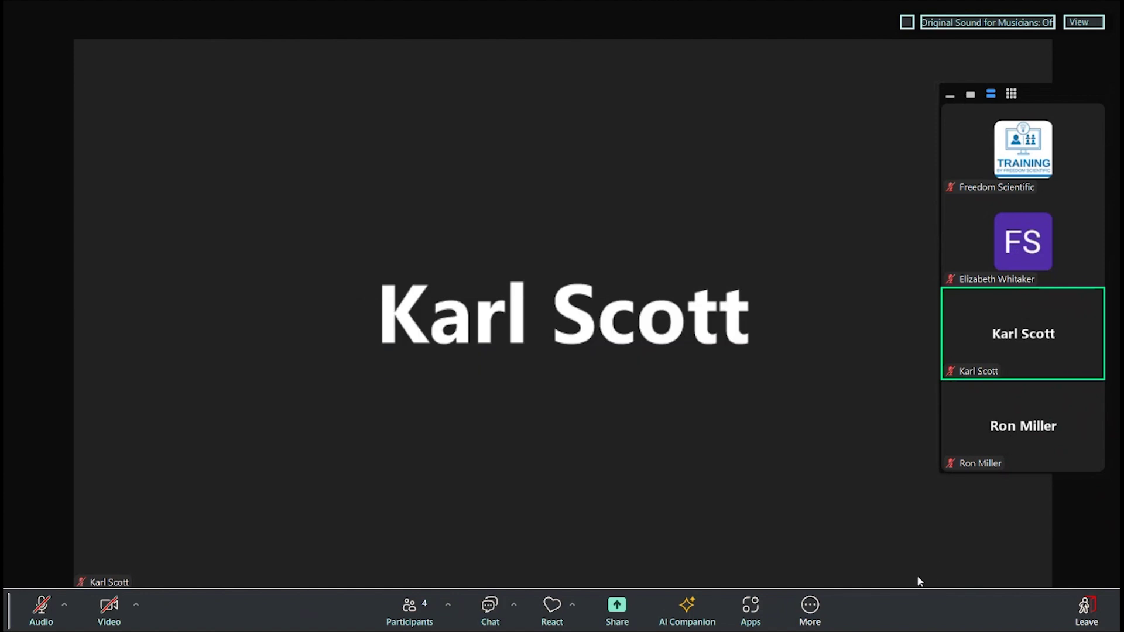
pyautogui.click(918, 581)
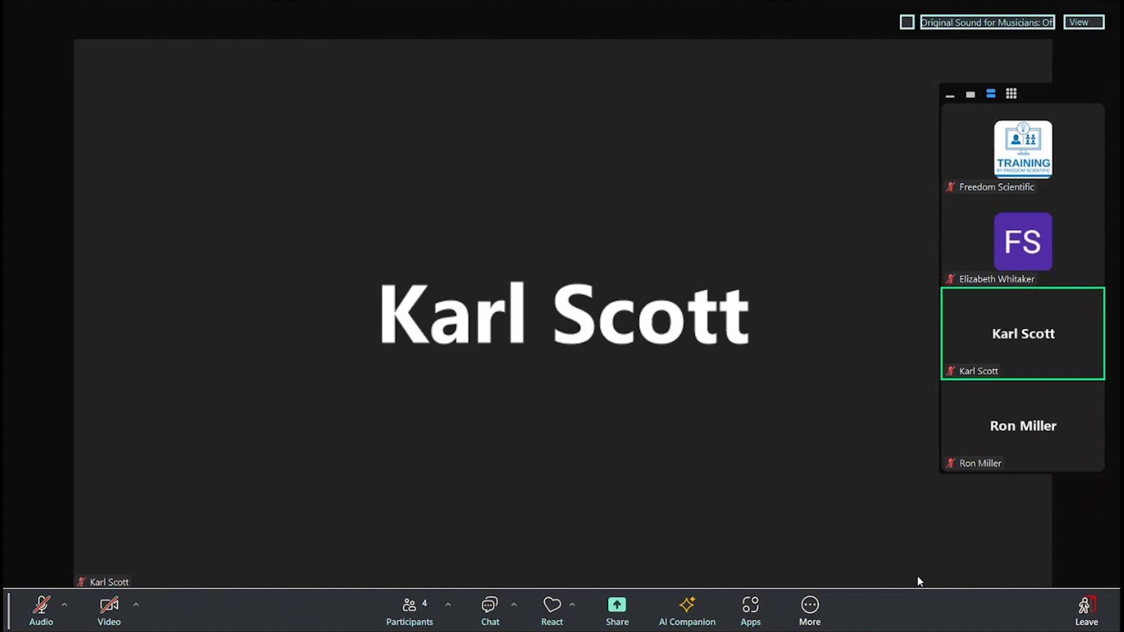